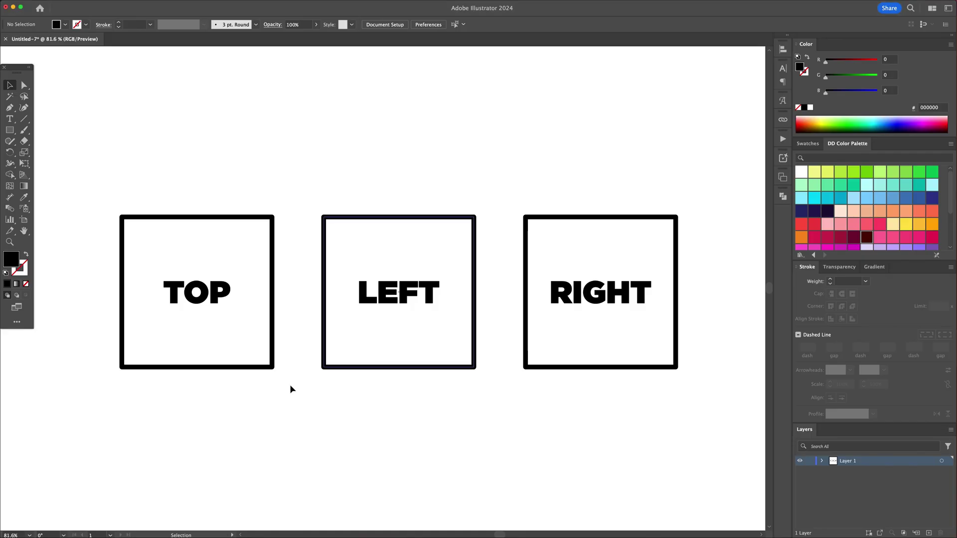
# Step: Show the Actions panel and create a new action set named Isometric Actions
pyautogui.click(294, 438)
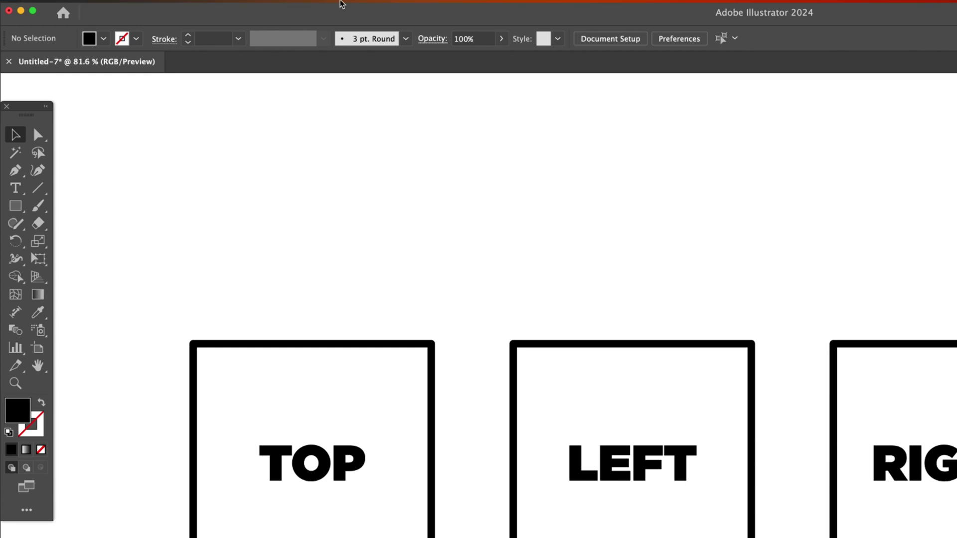
pyautogui.click(310, 5)
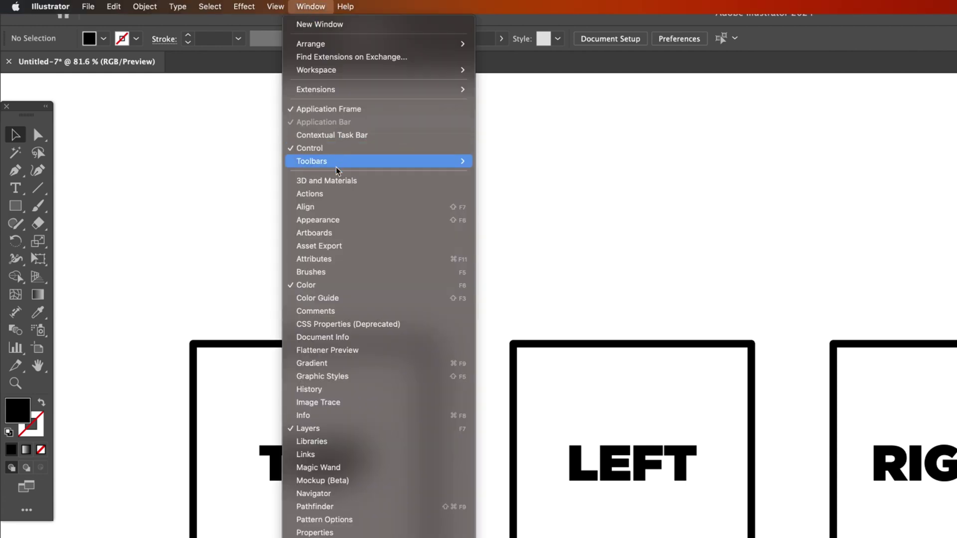
pyautogui.click(320, 195)
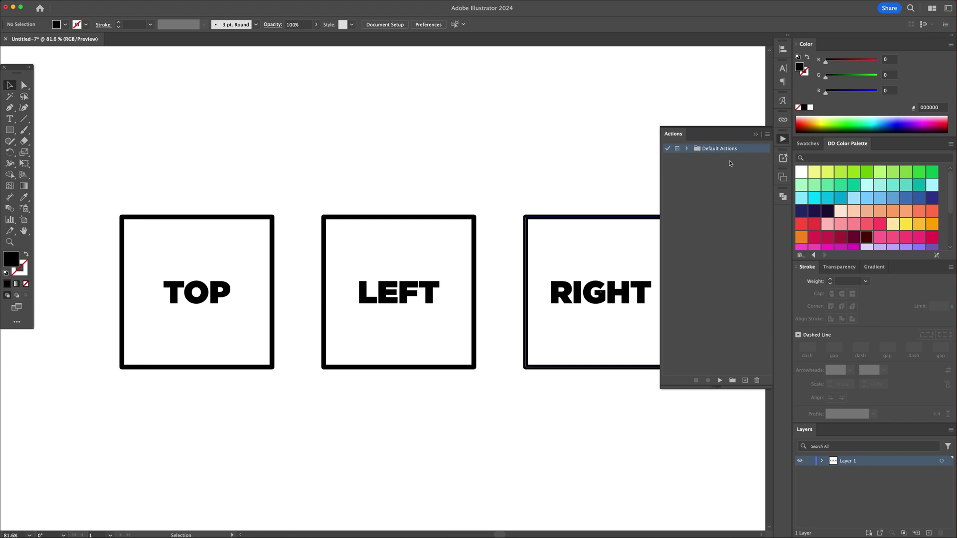
pyautogui.click(768, 135)
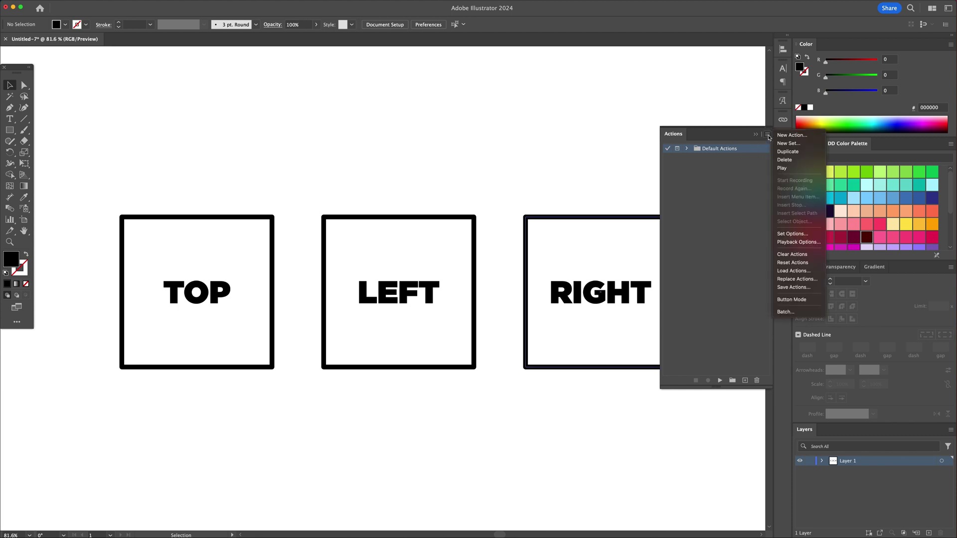
pyautogui.click(793, 148)
pyautogui.write('Isometric Actions')
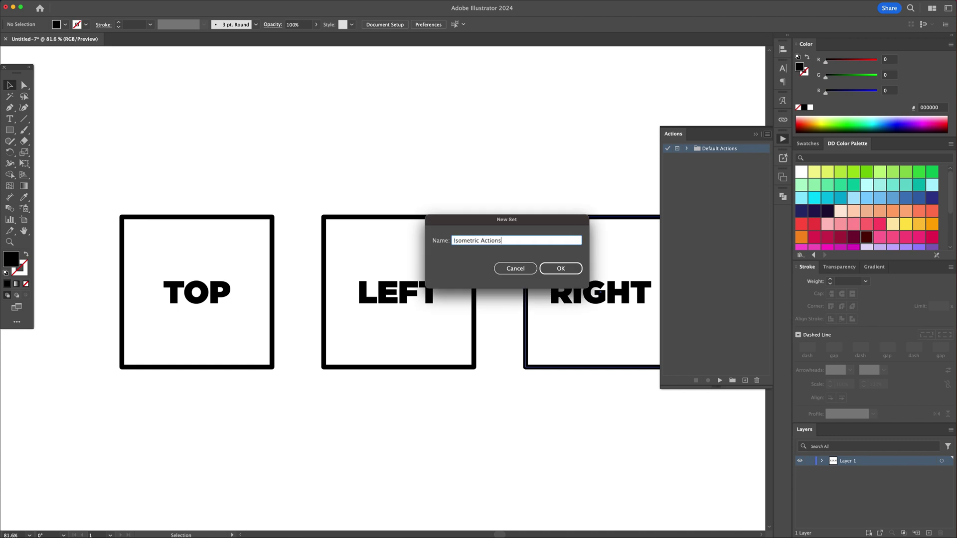
pyautogui.press('Return')
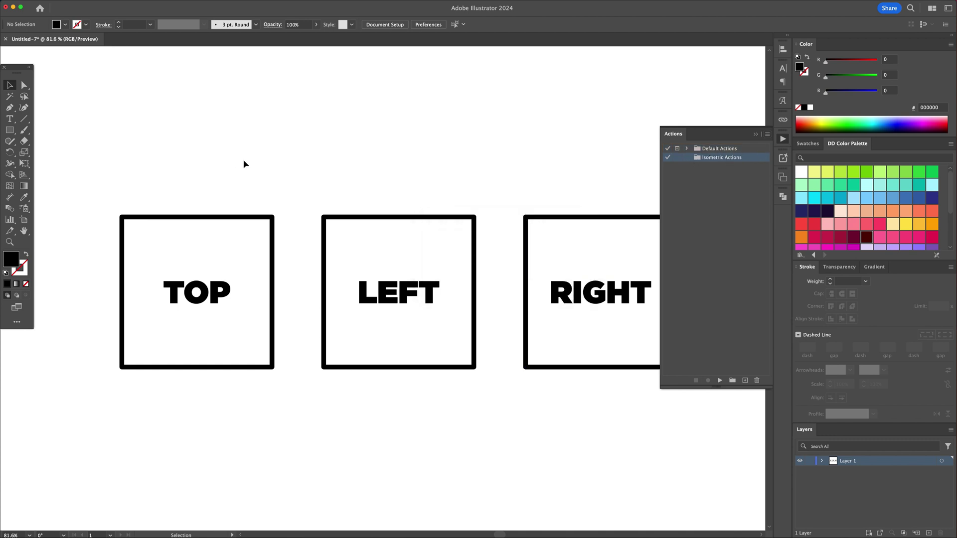
# Step: Start recording an action named Iso Top in the Isometric Actions set, with Ungroup as its first command
pyautogui.click(768, 134)
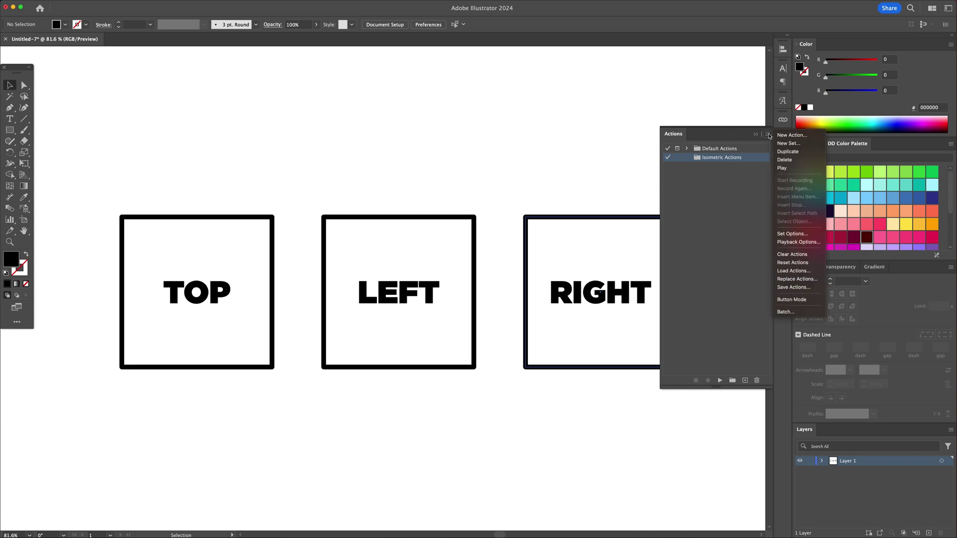
pyautogui.click(796, 135)
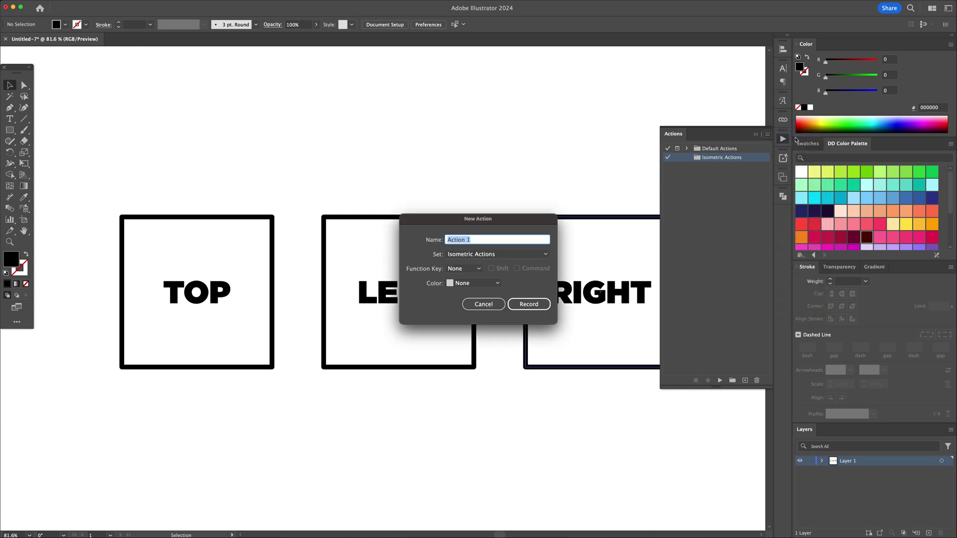
pyautogui.write('Iso Top')
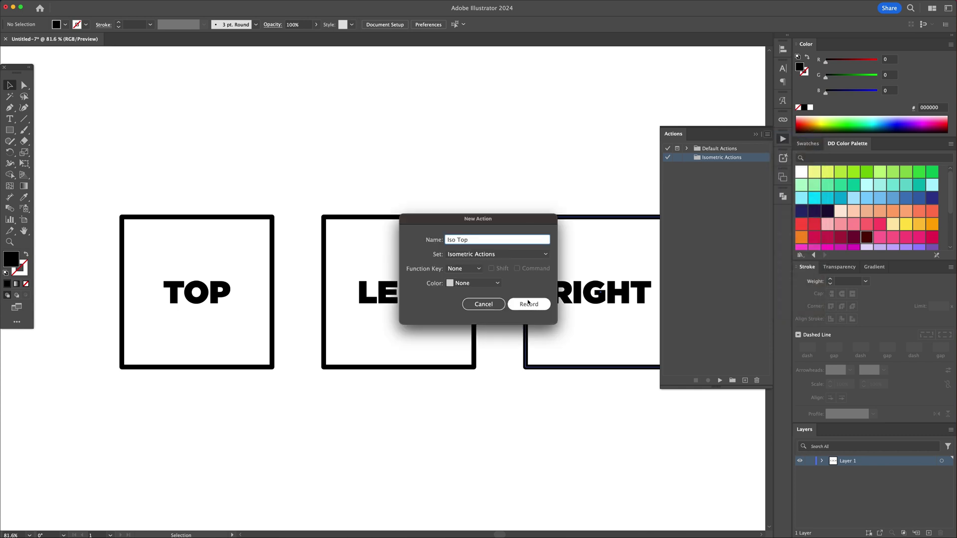
pyautogui.click(530, 304)
pyautogui.press('super+shift+g')
# Step: Scale the TOP square and its text non-uniformly to 82% horizontal and 70.5% vertical
pyautogui.click(192, 325)
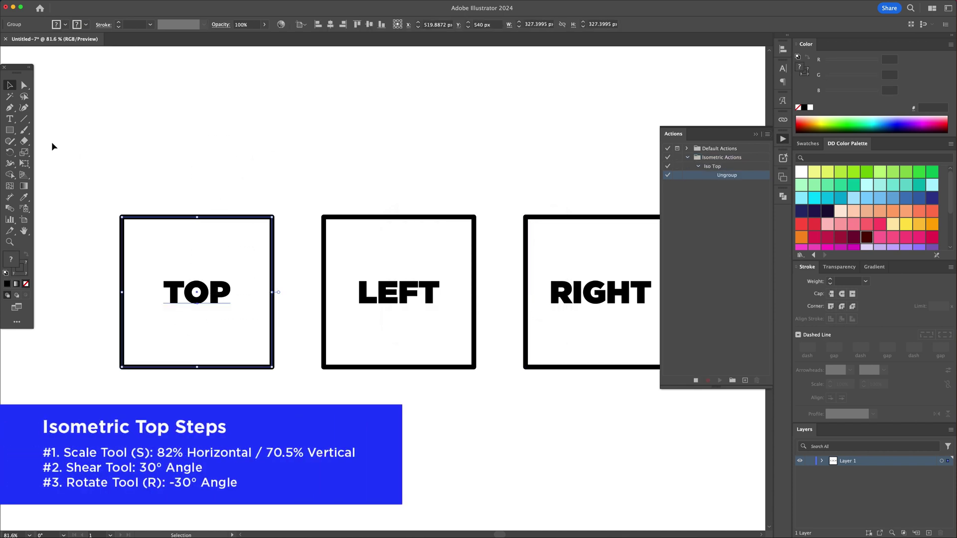
pyautogui.moveTo(24, 152); pyautogui.dragTo(57, 152)
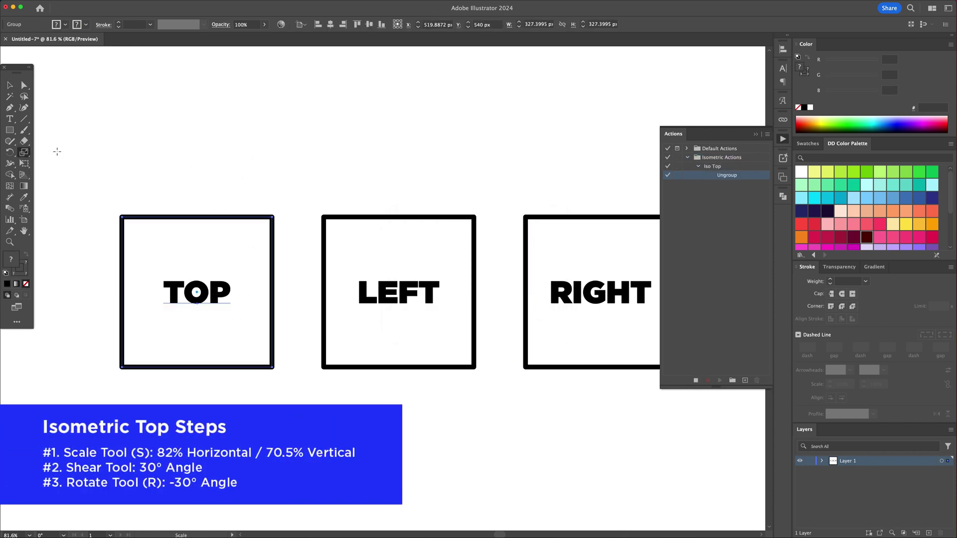
pyautogui.press('Return')
pyautogui.write('100')
pyautogui.click(348, 239)
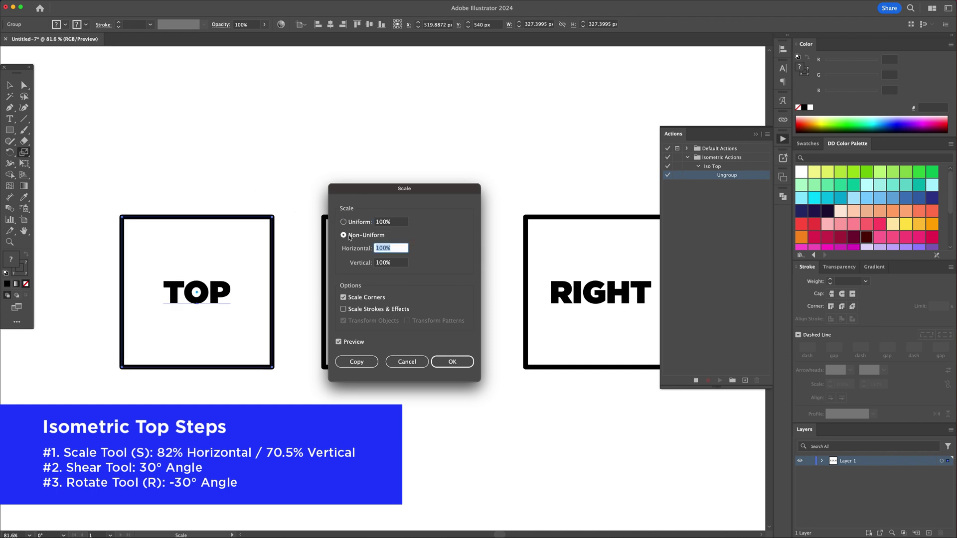
pyautogui.press('Tab')
pyautogui.write('70')
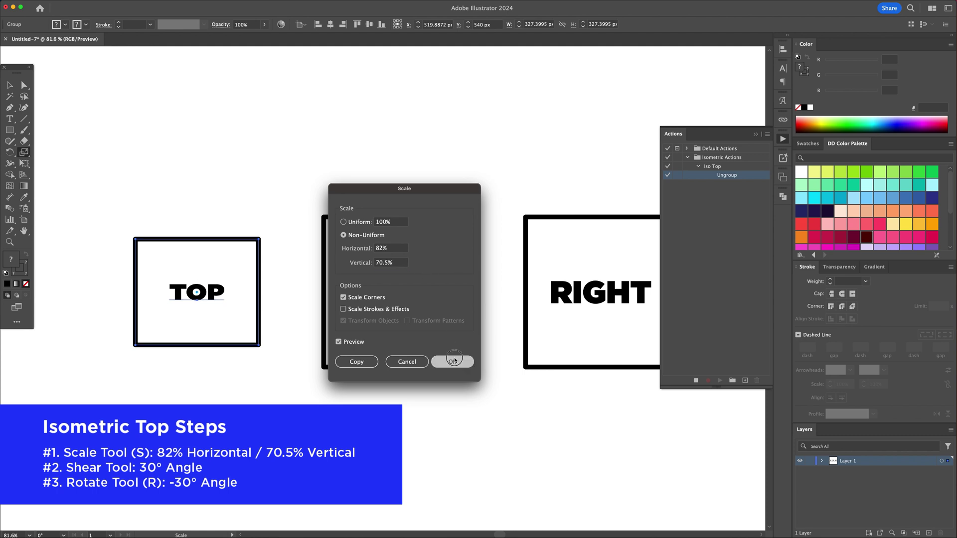
pyautogui.click(452, 361)
pyautogui.press('v')
# Step: Shear the scaled TOP artwork by 30° along the horizontal axis
pyautogui.moveTo(24, 152); pyautogui.dragTo(53, 163)
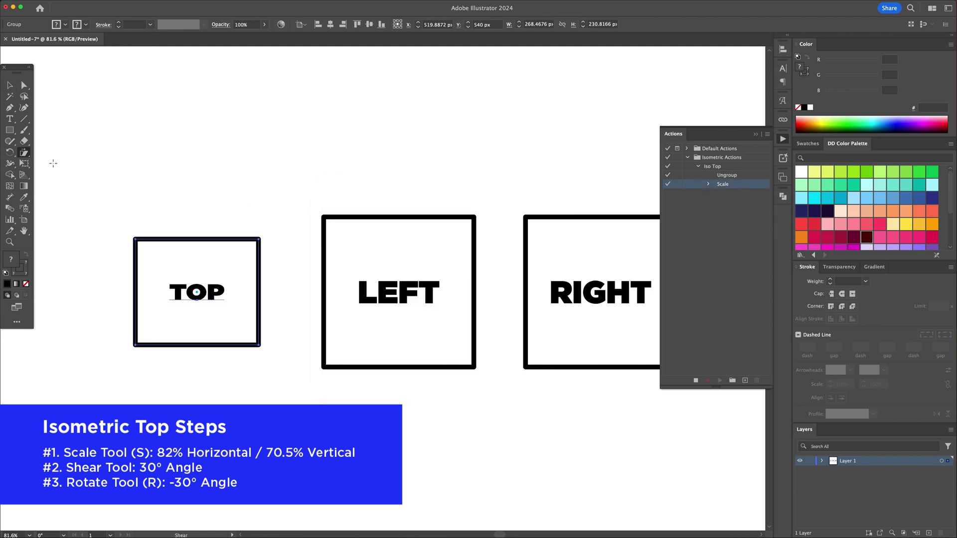
pyautogui.press('Return')
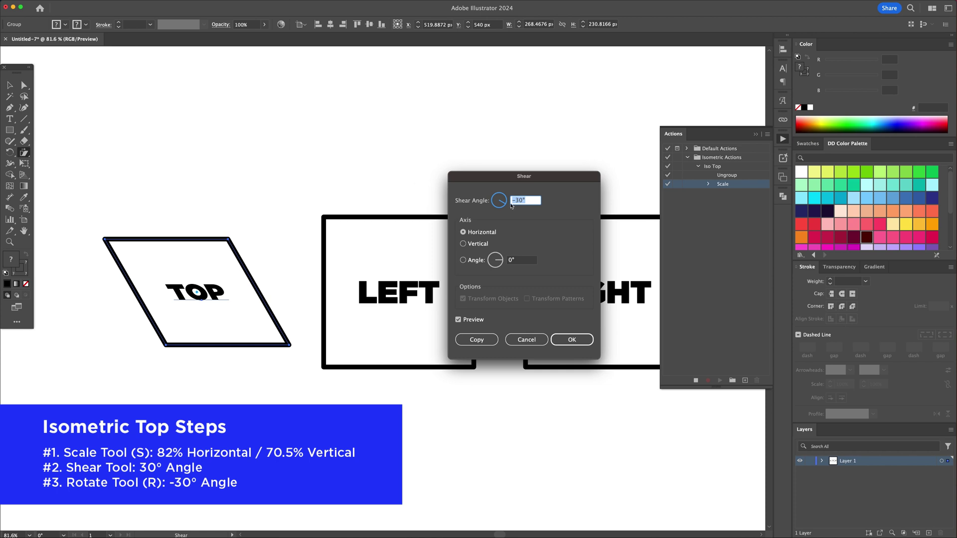
pyautogui.write('30')
pyautogui.click(561, 339)
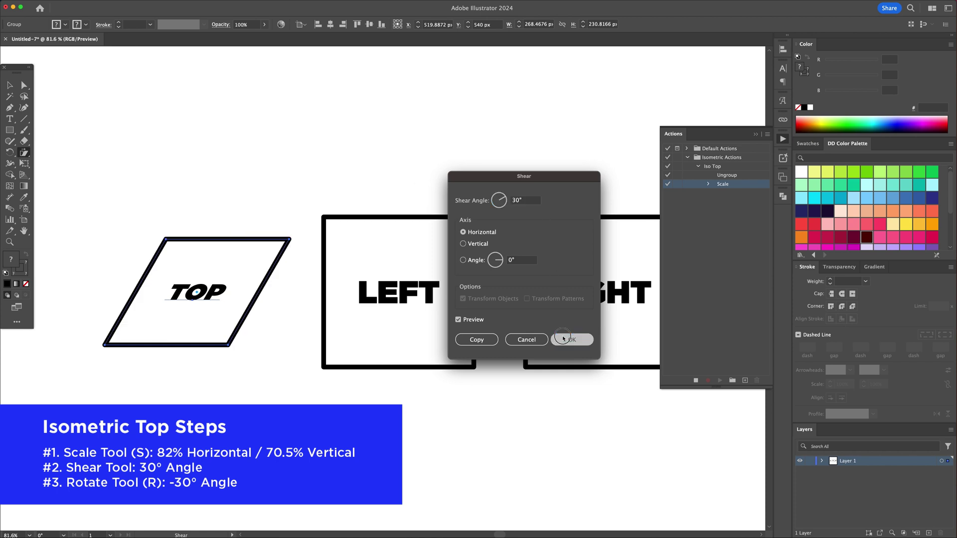
pyautogui.press('v')
# Step: Rotate the TOP artwork by -30°, stop recording the Iso Top action and deselect the artwork
pyautogui.click(9, 153)
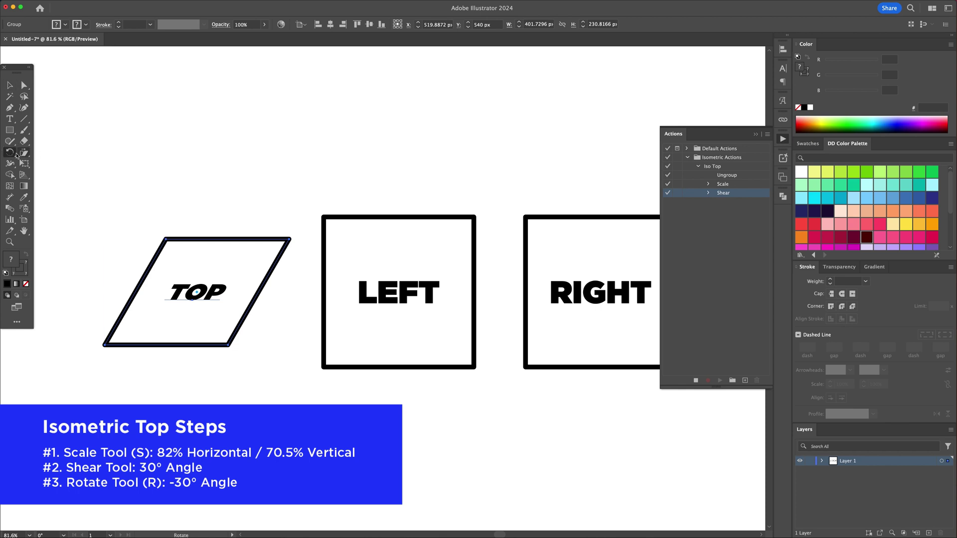
pyautogui.doubleClick(9, 154)
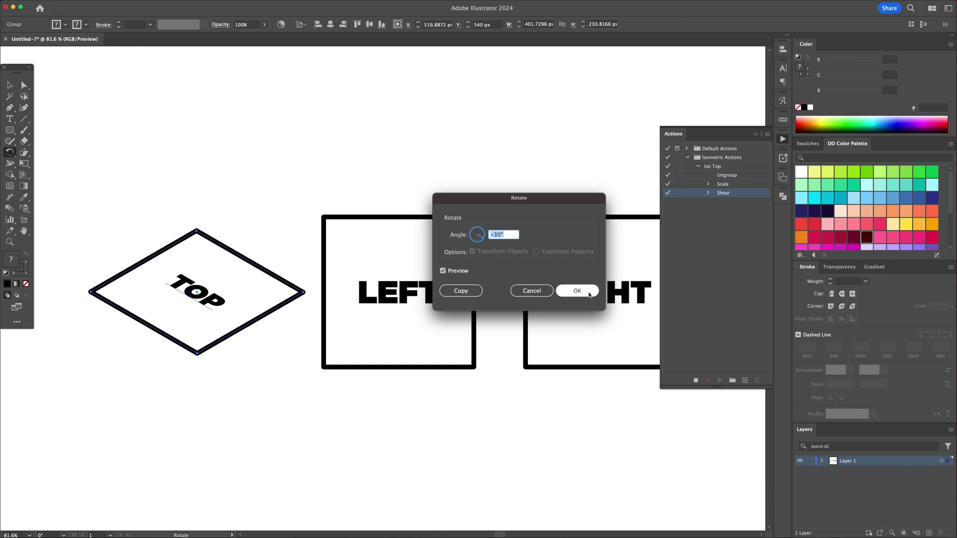
pyautogui.click(590, 295)
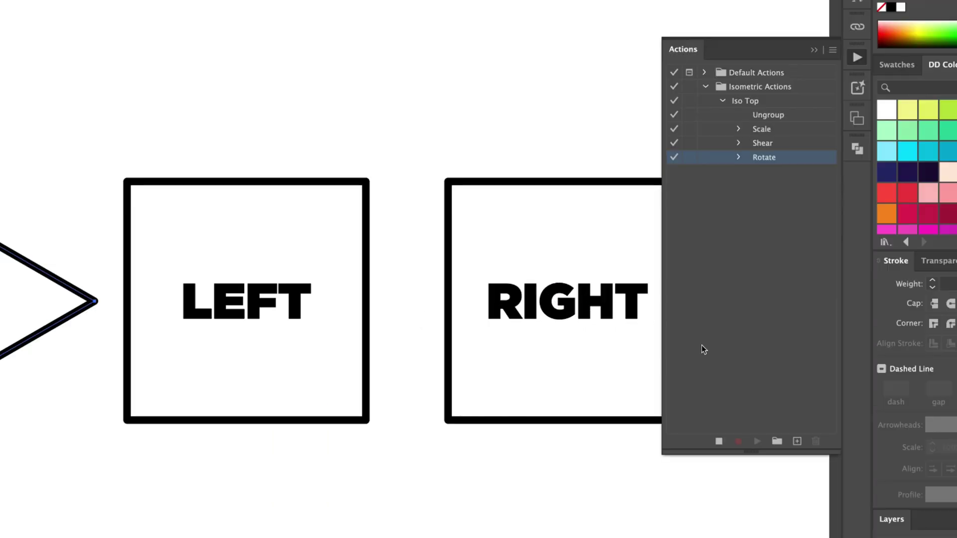
pyautogui.click(719, 442)
pyautogui.click(286, 205)
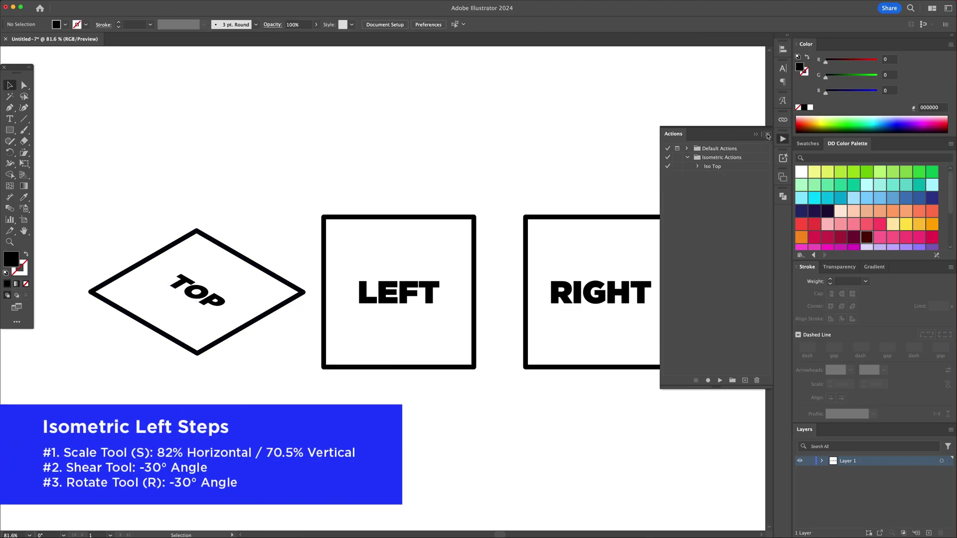
# Step: Start recording a new action named Iso Left in the Isometric Actions set
pyautogui.click(768, 135)
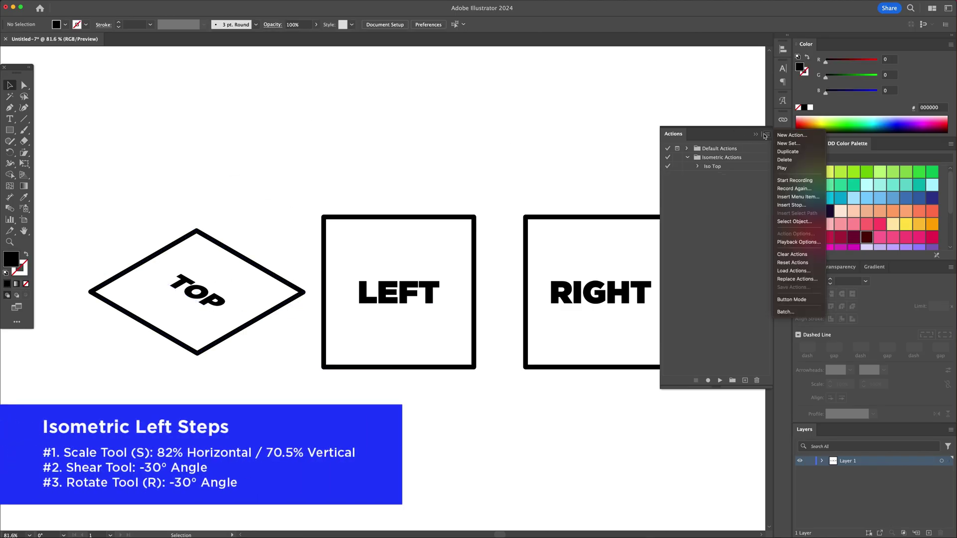
pyautogui.click(793, 138)
pyautogui.write('Iso Left')
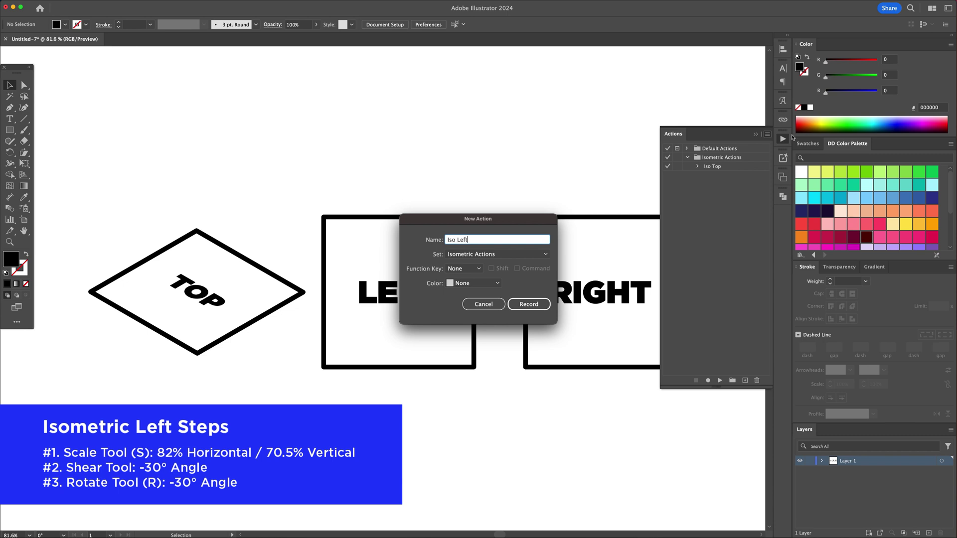
pyautogui.click(528, 304)
# Step: Scale the LEFT square and its text non-uniformly to 82% horizontal and 70.5% vertical
pyautogui.moveTo(393, 293); pyautogui.dragTo(394, 292)
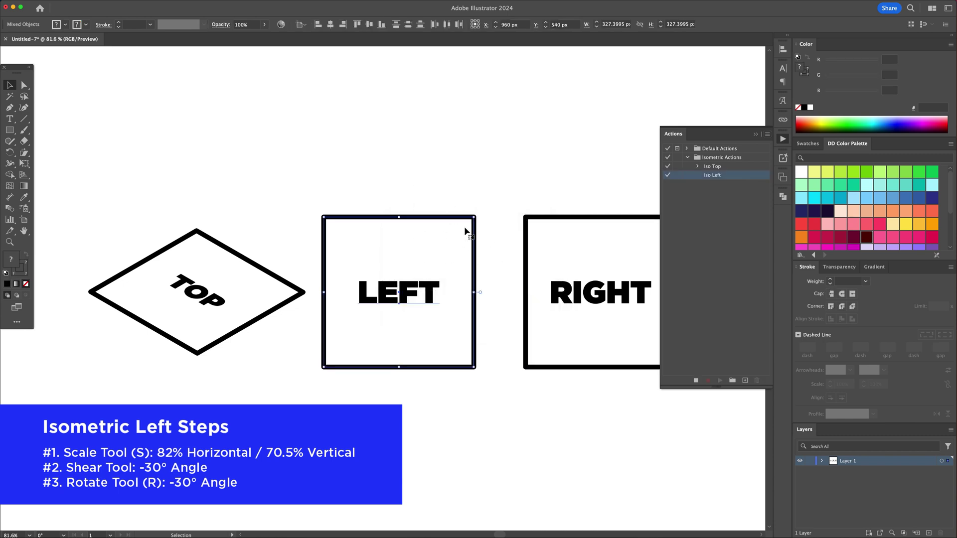
pyautogui.press('s')
pyautogui.press('Return')
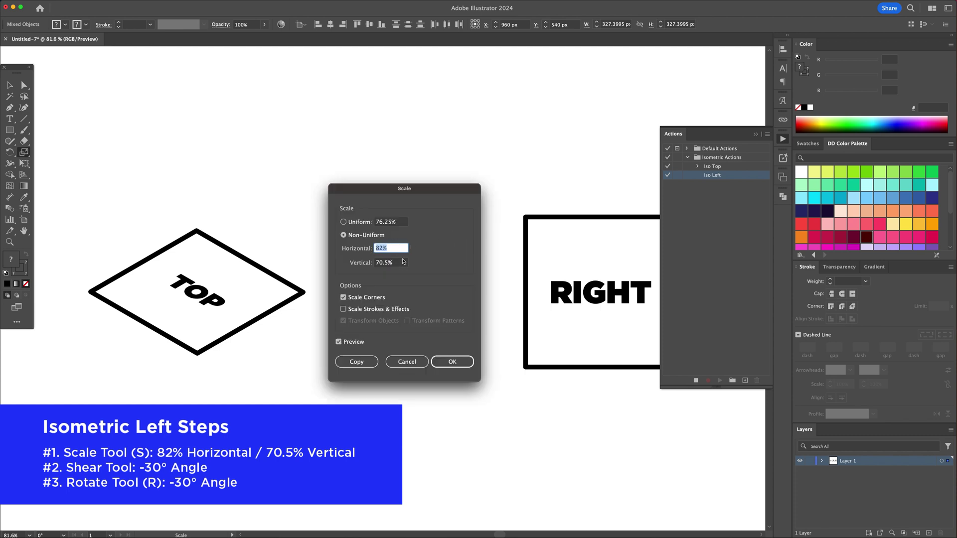
pyautogui.press('Tab')
pyautogui.click(452, 362)
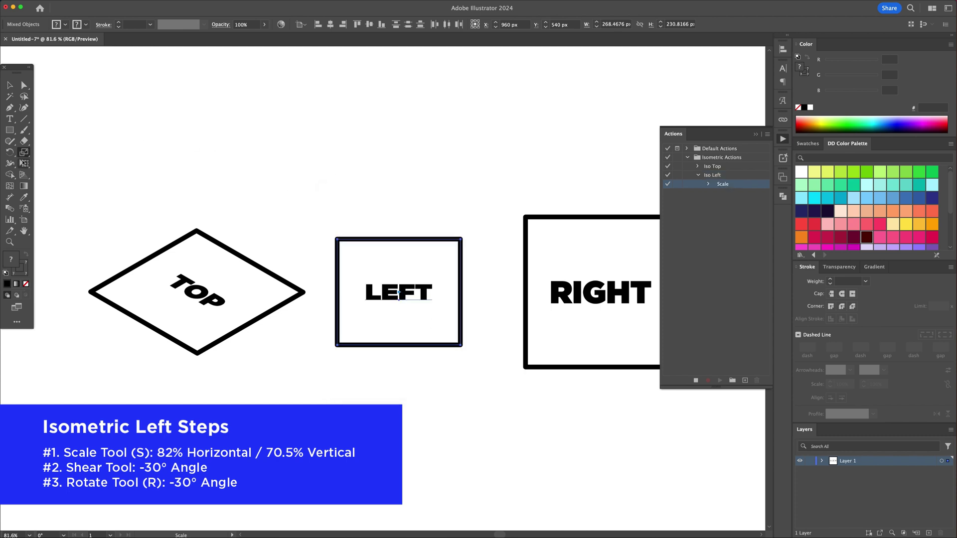
# Step: Shear the scaled LEFT artwork by -30° along the horizontal axis
pyautogui.moveTo(24, 152); pyautogui.dragTo(73, 165)
pyautogui.press('Return')
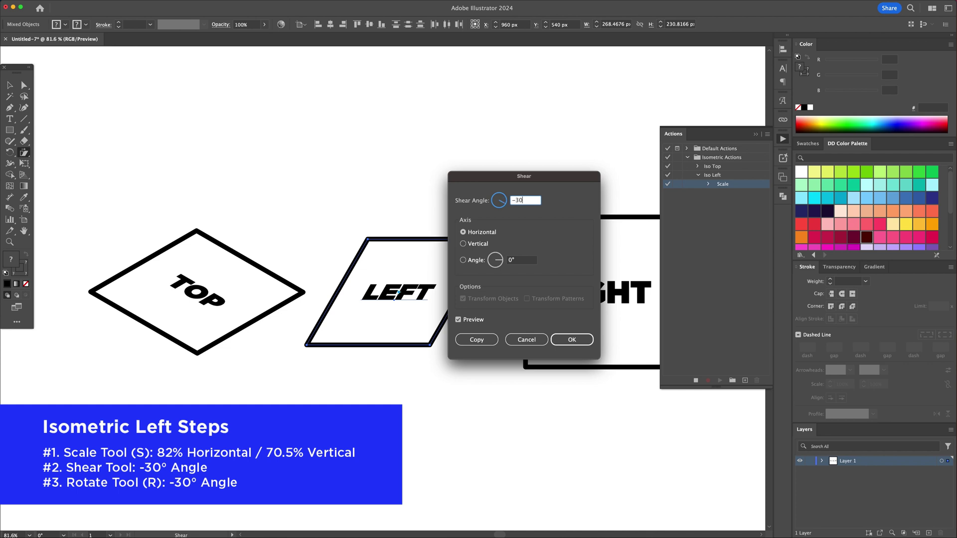
pyautogui.click(584, 342)
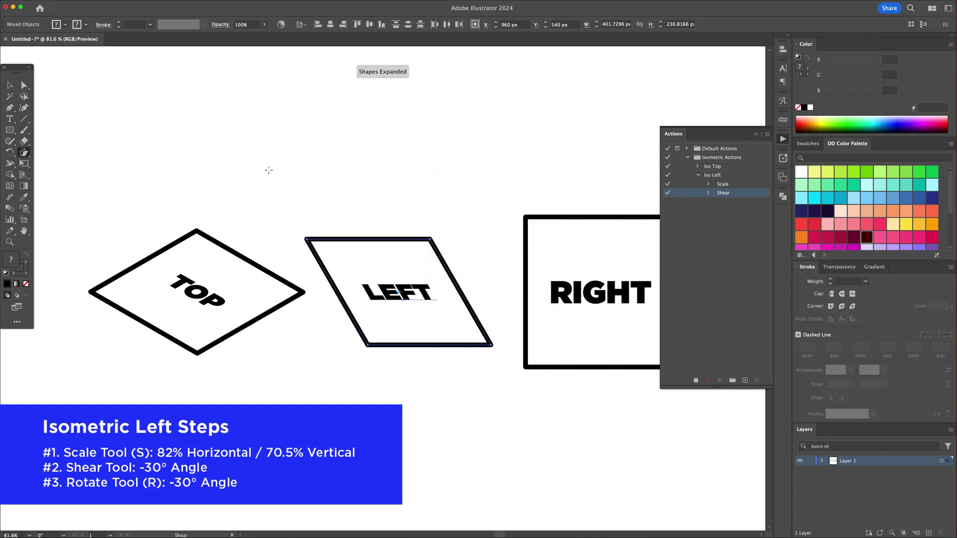
# Step: Rotate the LEFT artwork by -30°, stop recording the Iso Left action and collapse its command list
pyautogui.click(11, 152)
pyautogui.doubleClick(14, 152)
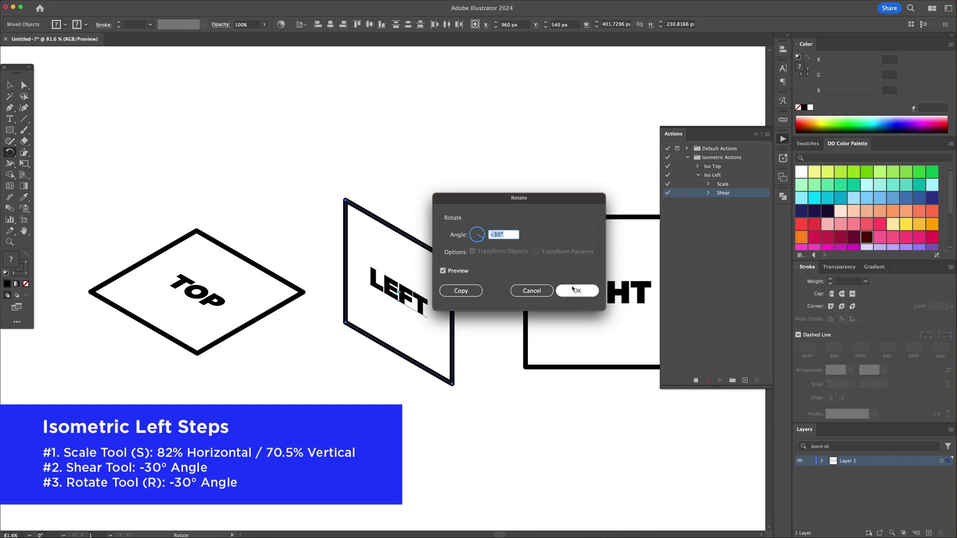
pyautogui.click(576, 291)
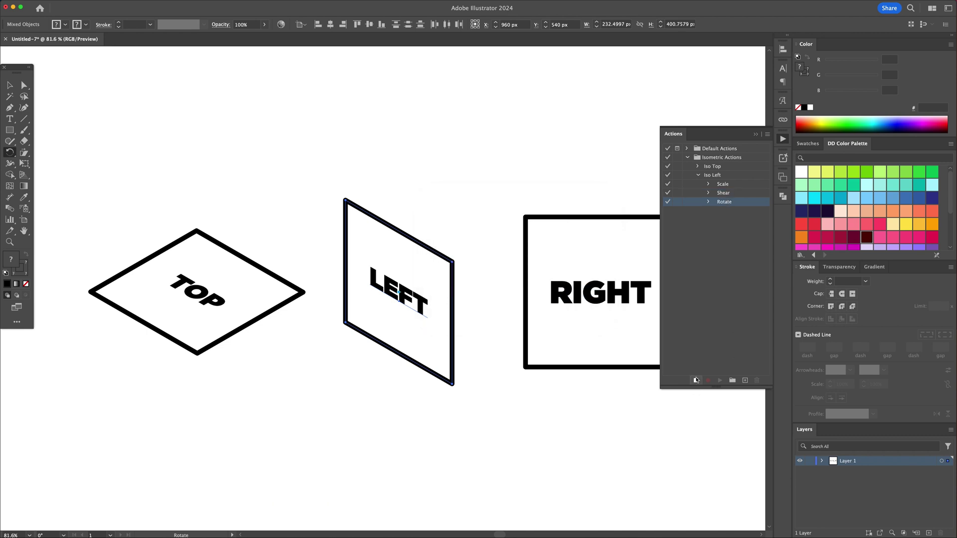
pyautogui.click(696, 381)
pyautogui.click(698, 175)
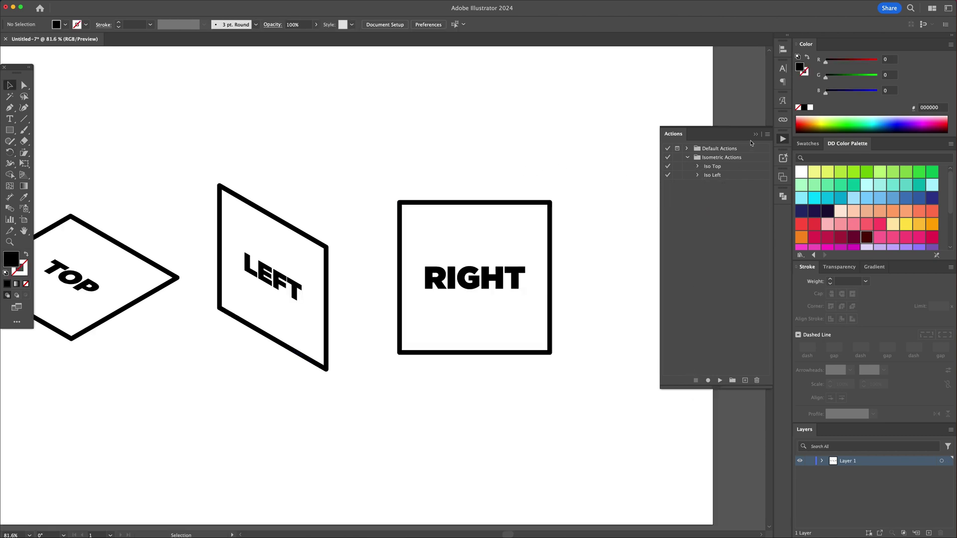
# Step: Start recording a new action named Iso Right in the Isometric Actions set
pyautogui.click(767, 134)
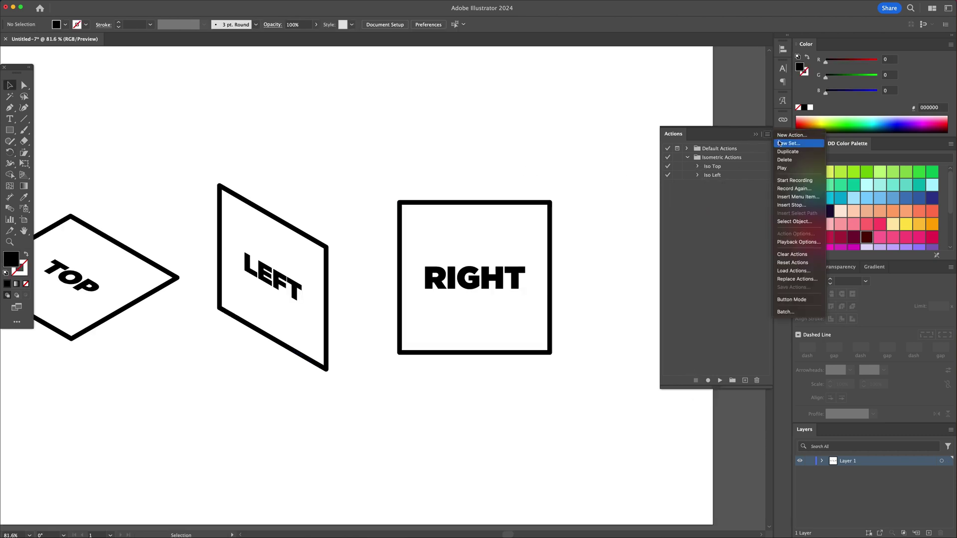
pyautogui.click(790, 135)
pyautogui.write('Iso Right')
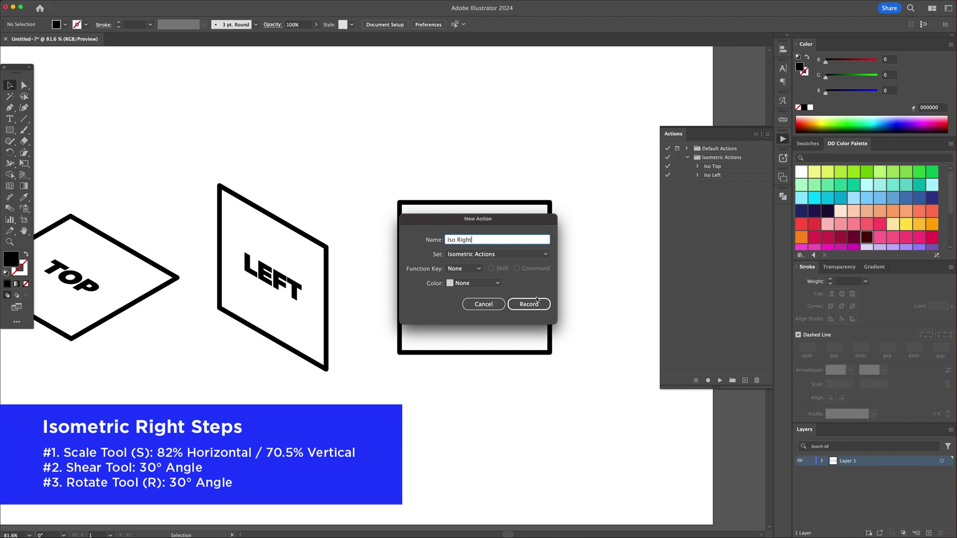
pyautogui.click(529, 304)
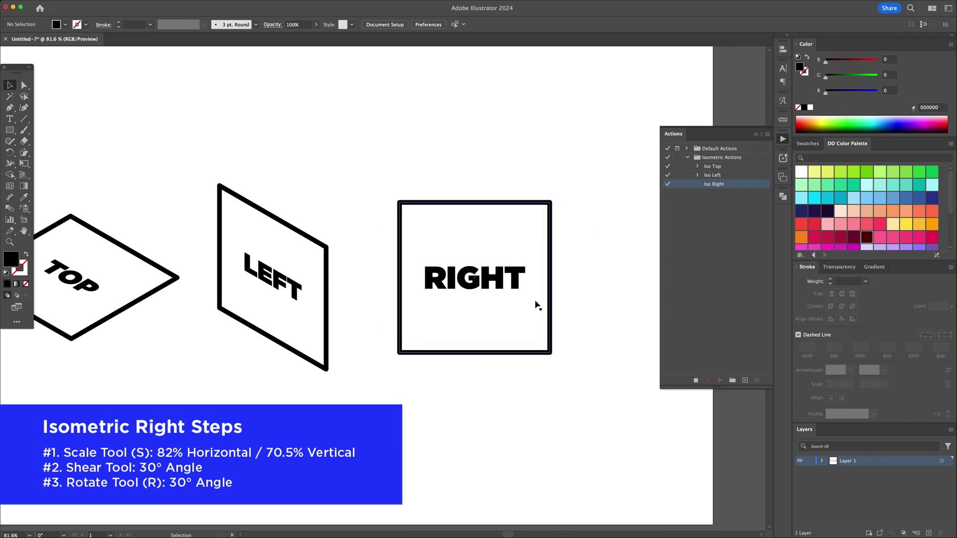
# Step: Scale the RIGHT square and its text non-uniformly to 82% horizontal and 70.5% vertical
pyautogui.click(545, 265)
pyautogui.press('s')
pyautogui.press('Return')
pyautogui.press('Return')
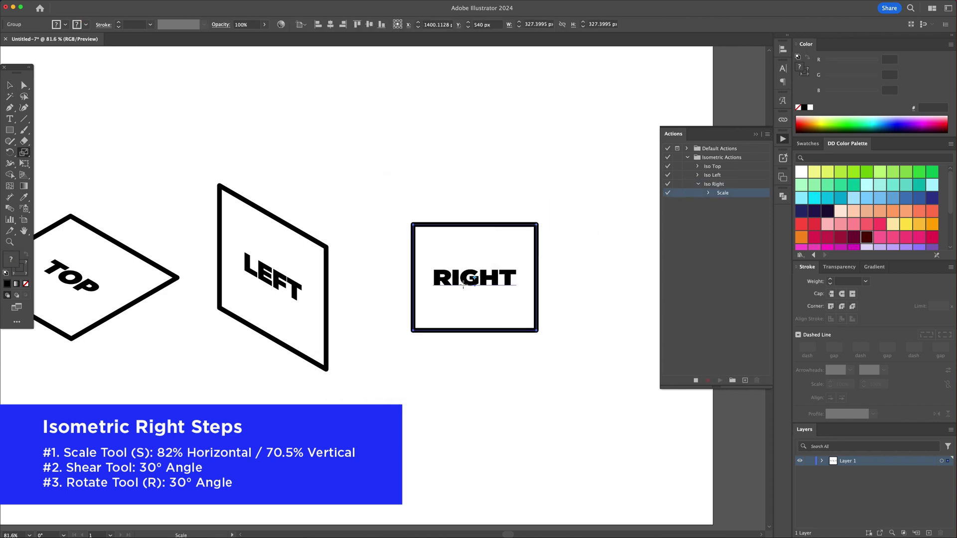
# Step: Shear the scaled RIGHT artwork by 30° along the horizontal axis
pyautogui.moveTo(24, 152); pyautogui.dragTo(52, 163)
pyautogui.press('Return')
pyautogui.write('30')
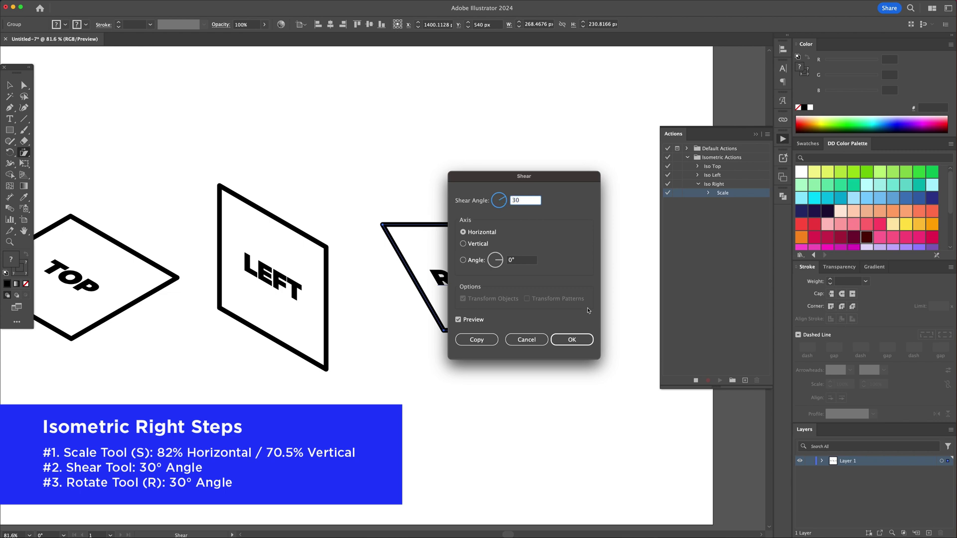
pyautogui.press('Return')
# Step: Rotate the sheared RIGHT artwork by 30°
pyautogui.doubleClick(11, 153)
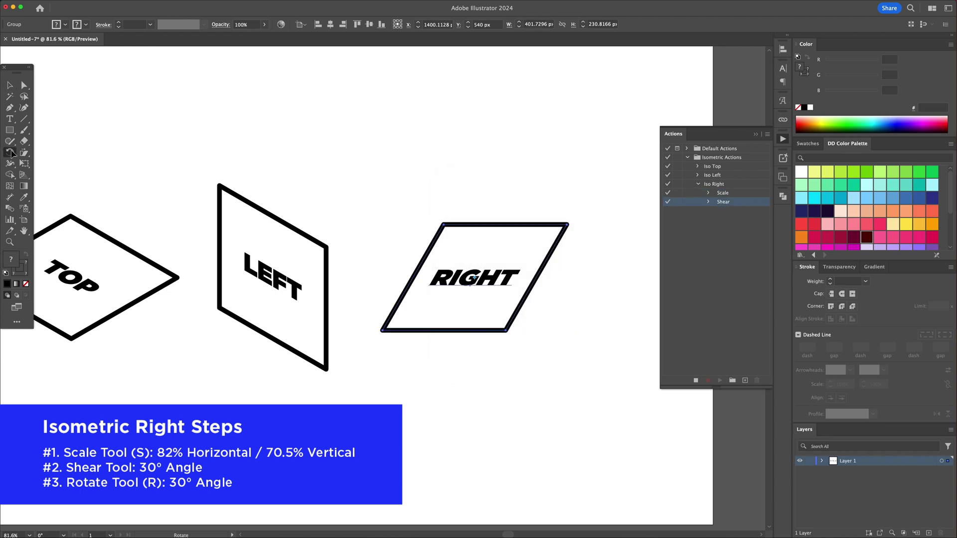
pyautogui.write('30')
pyautogui.press('Tab')
pyautogui.click(579, 290)
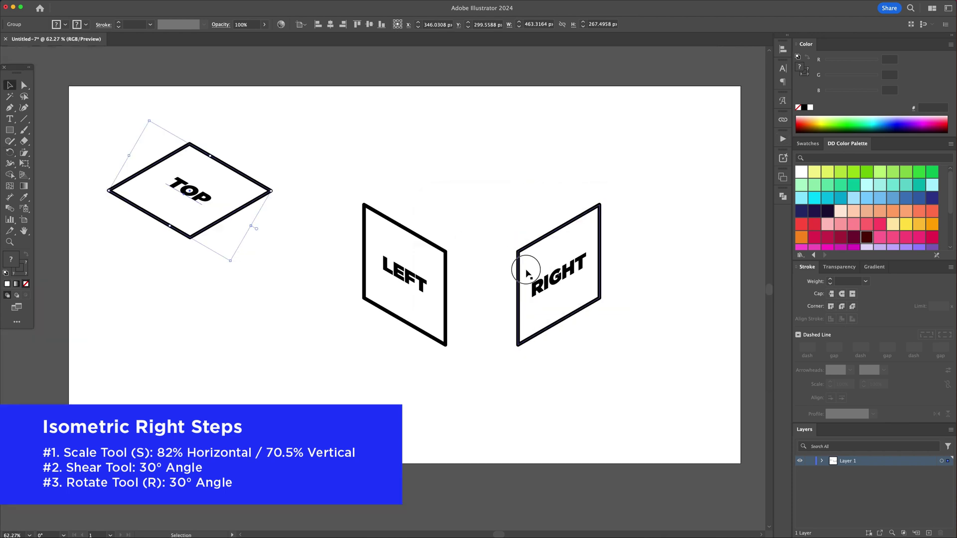
# Step: Assemble a cube by joining the RIGHT face to the LEFT face's edge and fitting the TOP face above them, then reposition it
pyautogui.moveTo(521, 273); pyautogui.dragTo(454, 273)
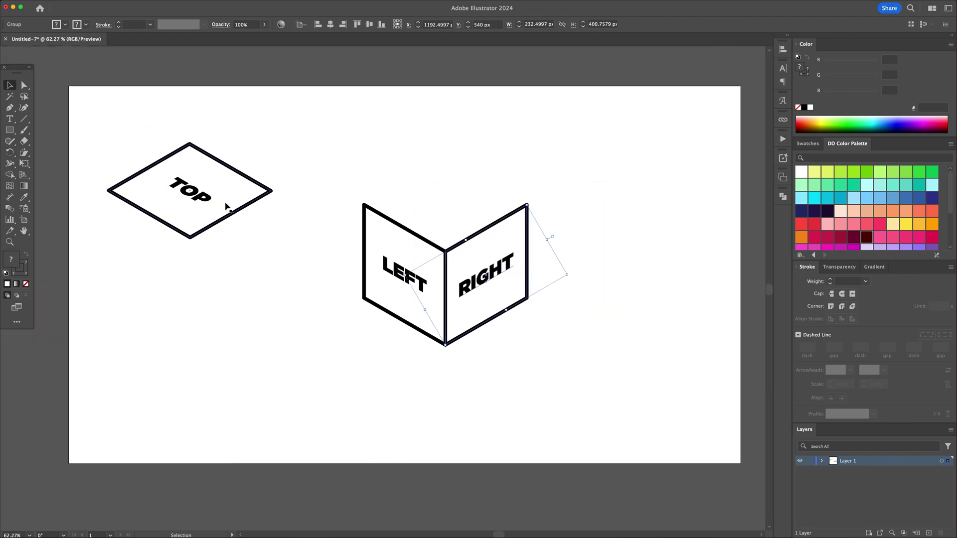
pyautogui.moveTo(236, 215); pyautogui.dragTo(491, 226)
pyautogui.moveTo(581, 169); pyautogui.dragTo(413, 303)
pyautogui.moveTo(474, 282); pyautogui.dragTo(445, 310)
pyautogui.moveTo(498, 188); pyautogui.dragTo(509, 174)
pyautogui.click(536, 196)
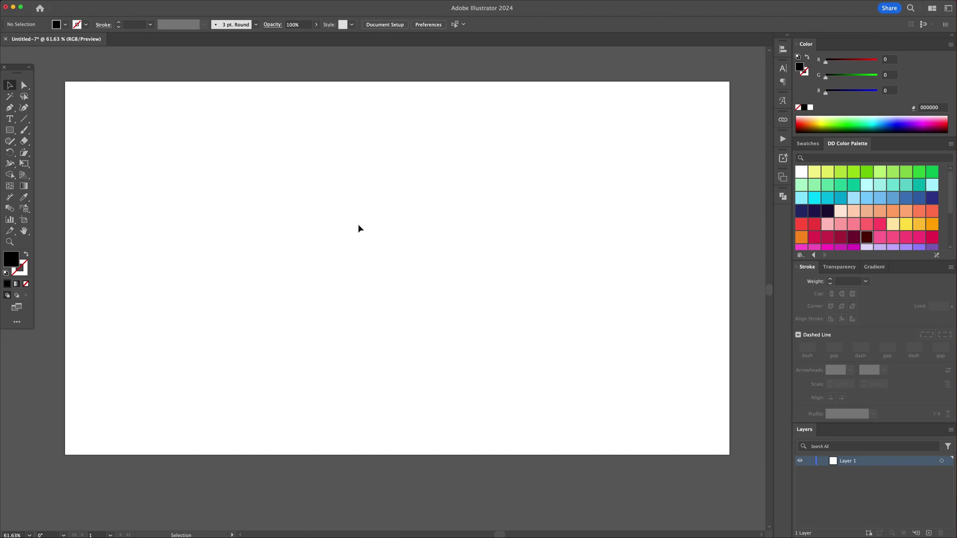
# Step: Draw a black rectangle about 661 by 483 px in the middle of the artboard and round its corners to about 31 px
pyautogui.press('m')
pyautogui.moveTo(400, 272); pyautogui.dragTo(483, 312)
pyautogui.press('v')
pyautogui.moveTo(483, 271); pyautogui.dragTo(514, 271)
pyautogui.click(553, 271)
pyautogui.click(470, 251)
pyautogui.press('a')
pyautogui.moveTo(506, 197); pyautogui.dragTo(504, 201)
pyautogui.press('v')
pyautogui.click(564, 204)
pyautogui.moveTo(579, 191); pyautogui.dragTo(447, 255)
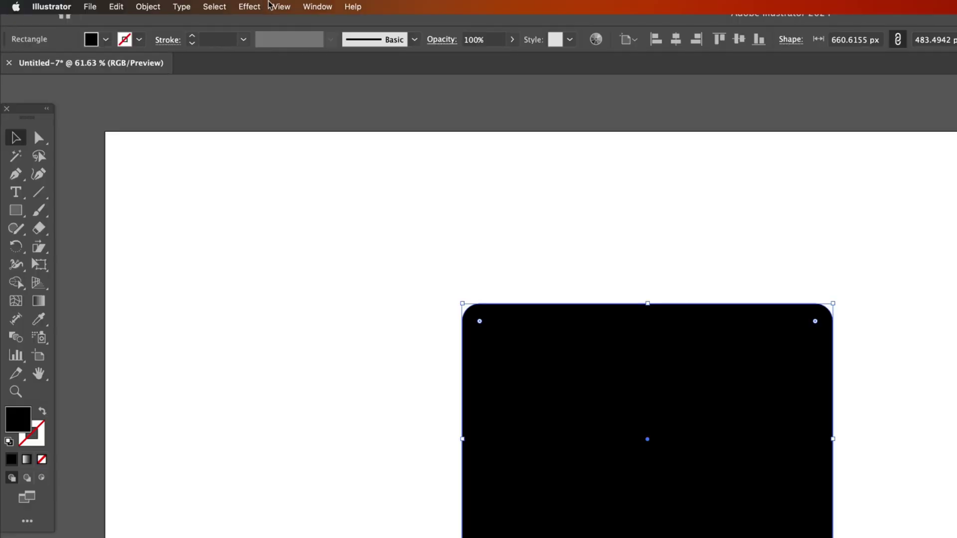
# Step: Start a classic 3D Extrude & Bevel effect on the rounded rectangle with the Isometric Left position
pyautogui.click(154, 4)
pyautogui.moveTo(276, 92)
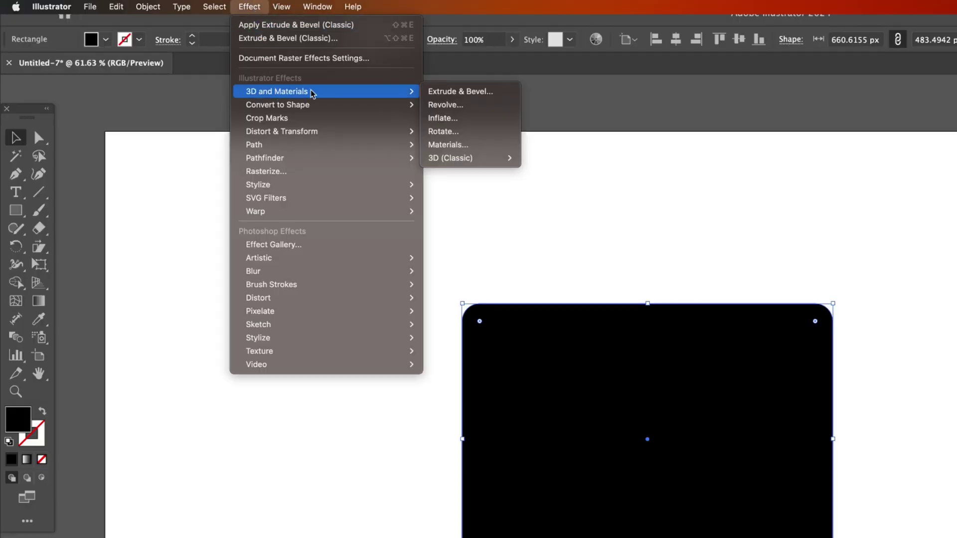
pyautogui.moveTo(467, 159)
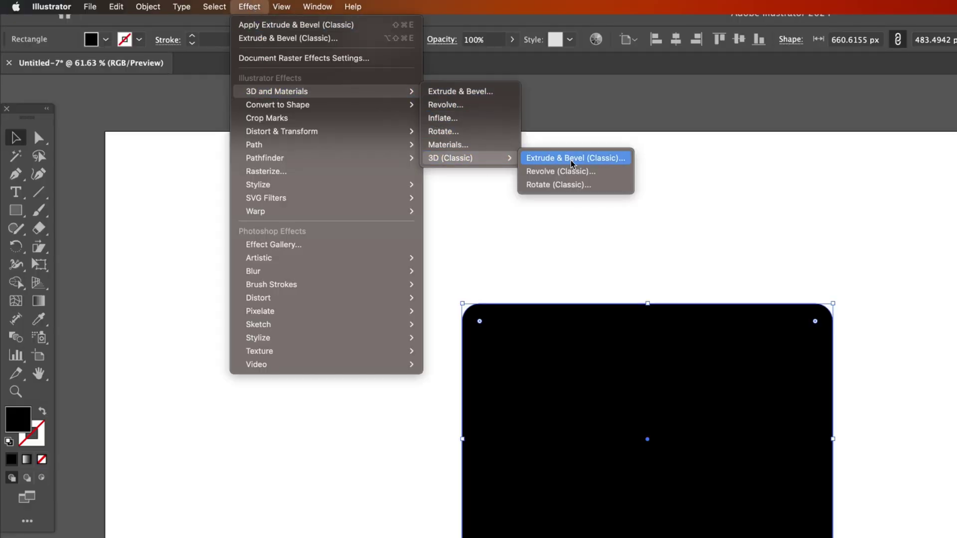
pyautogui.click(598, 160)
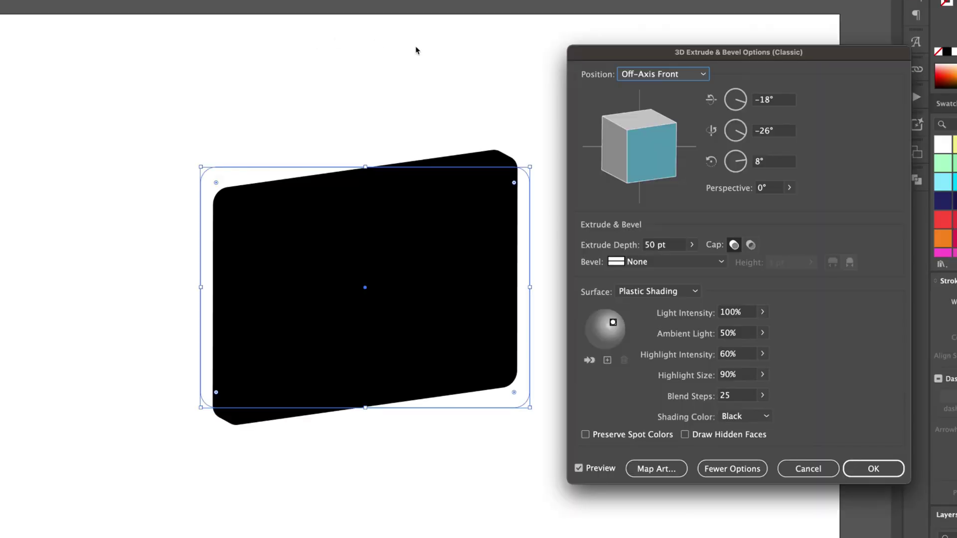
pyautogui.click(633, 75)
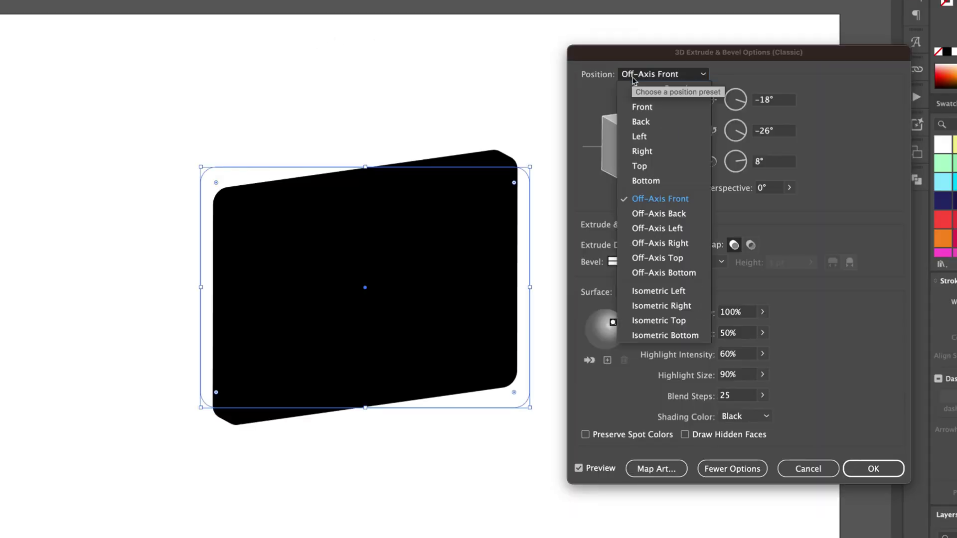
pyautogui.click(665, 291)
# Step: Set the extrude depth to 300 pt and apply the 3D effect
pyautogui.moveTo(670, 246); pyautogui.dragTo(627, 248)
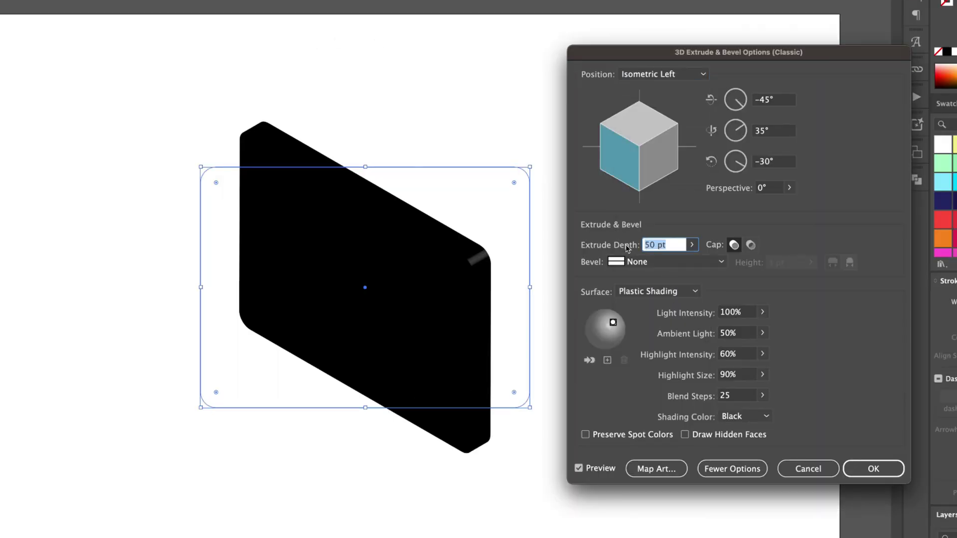
pyautogui.hotkey('shift', 'Up')
pyautogui.hotkey('shift', 'Up')
pyautogui.hotkey('shift', 'Up')
pyautogui.hotkey('shift', 'Up')
pyautogui.hotkey('shift', 'Up')
pyautogui.hotkey('shift', 'Up')
pyautogui.hotkey('shift', 'Up')
pyautogui.hotkey('shift', 'Up')
pyautogui.hotkey('shift', 'Up')
pyautogui.hotkey('shift', 'Up')
pyautogui.hotkey('shift', 'Up')
pyautogui.hotkey('shift', 'Up')
pyautogui.hotkey('shift', 'Up')
pyautogui.hotkey('shift', 'Up')
pyautogui.hotkey('shift', 'Up')
pyautogui.hotkey('shift', 'Up')
pyautogui.hotkey('shift', 'Up')
pyautogui.hotkey('shift', 'Up')
pyautogui.hotkey('shift', 'Up')
pyautogui.hotkey('shift', 'Up')
pyautogui.hotkey('shift', 'Up')
pyautogui.hotkey('shift', 'Up')
pyautogui.hotkey('shift', 'Up')
pyautogui.hotkey('shift', 'Up')
pyautogui.hotkey('shift', 'Up')
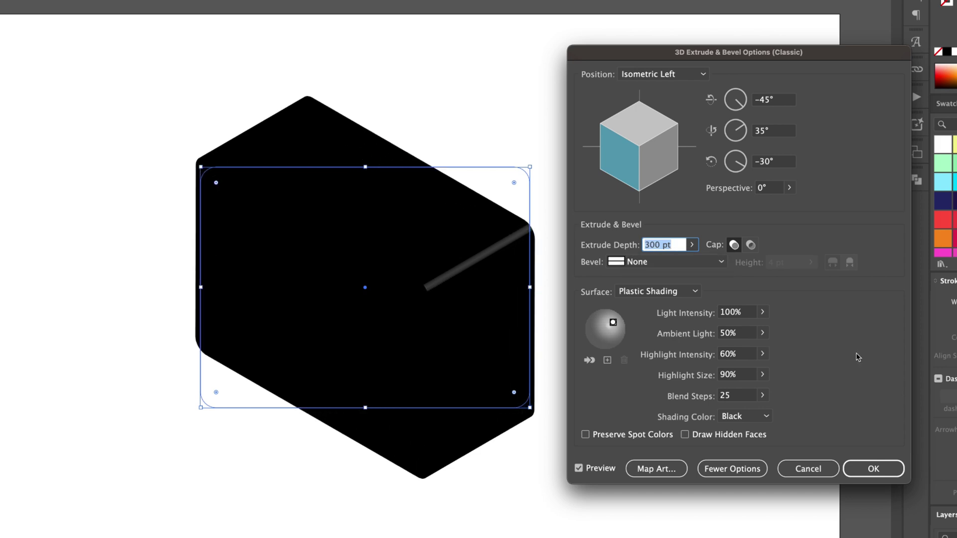
pyautogui.click(873, 469)
pyautogui.click(590, 179)
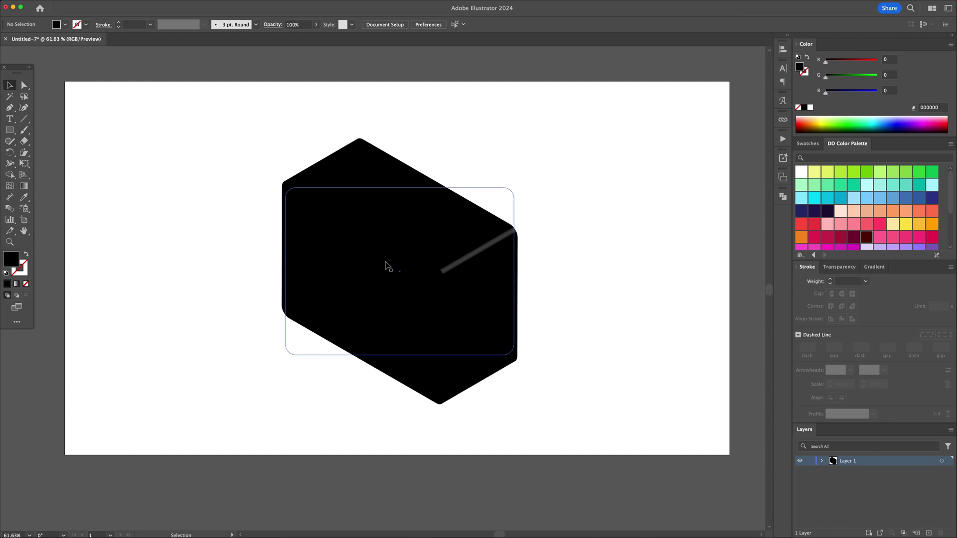
# Step: Expand the appearance of the extruded box into editable paths
pyautogui.click(402, 250)
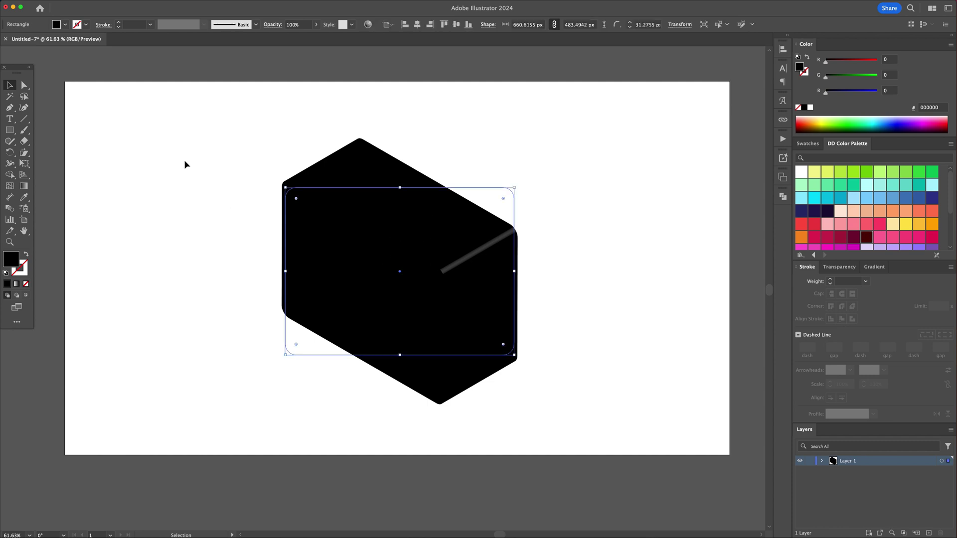
pyautogui.click(91, 3)
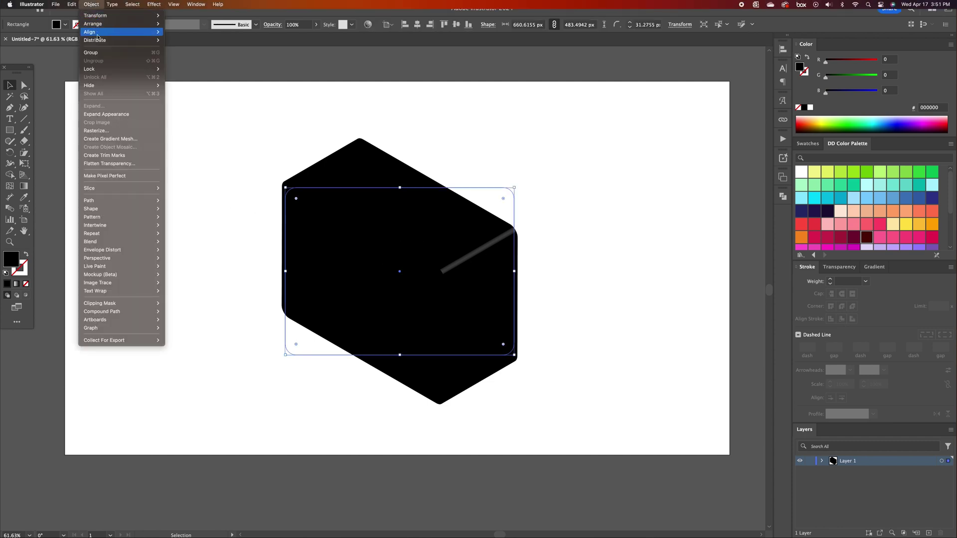
pyautogui.click(153, 114)
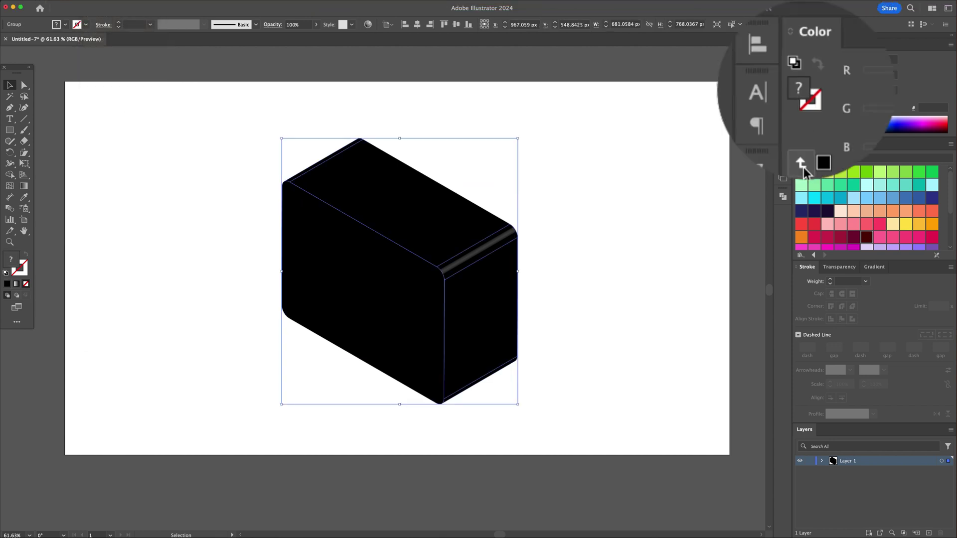
# Step: Remove the expanded box's fill and give it a dark maroon 4C0007 stroke with round caps and round corners
pyautogui.click(798, 108)
pyautogui.click(813, 100)
pyautogui.click(824, 162)
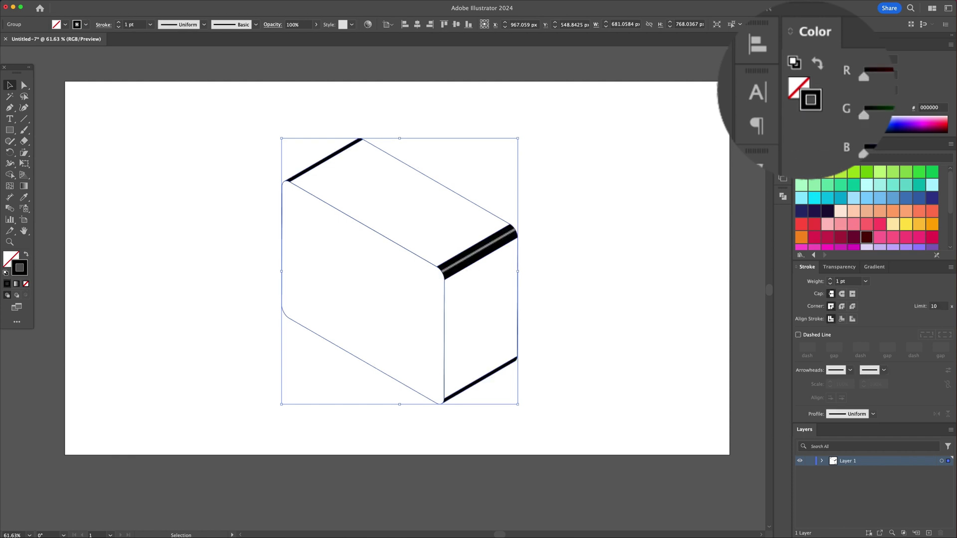
pyautogui.click(867, 241)
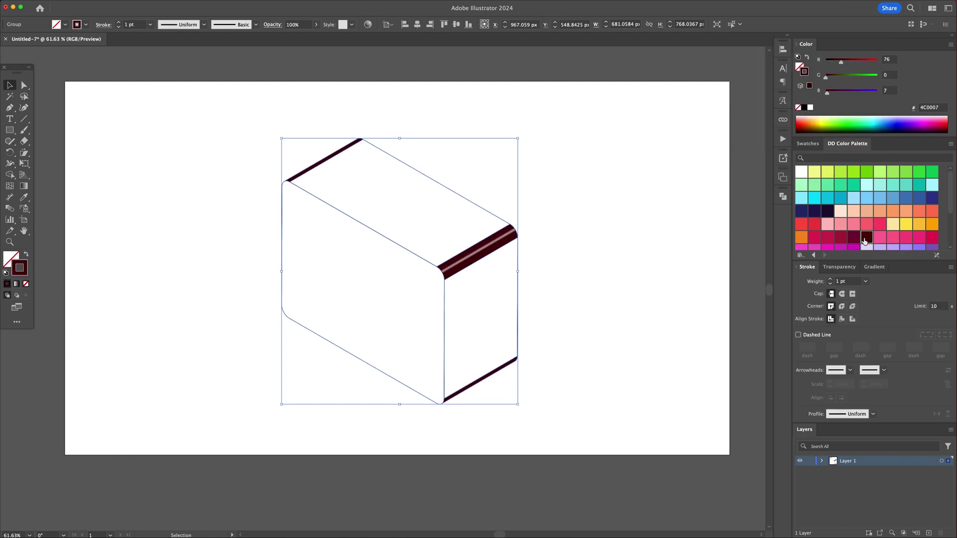
pyautogui.click(578, 282)
pyautogui.press('super+a')
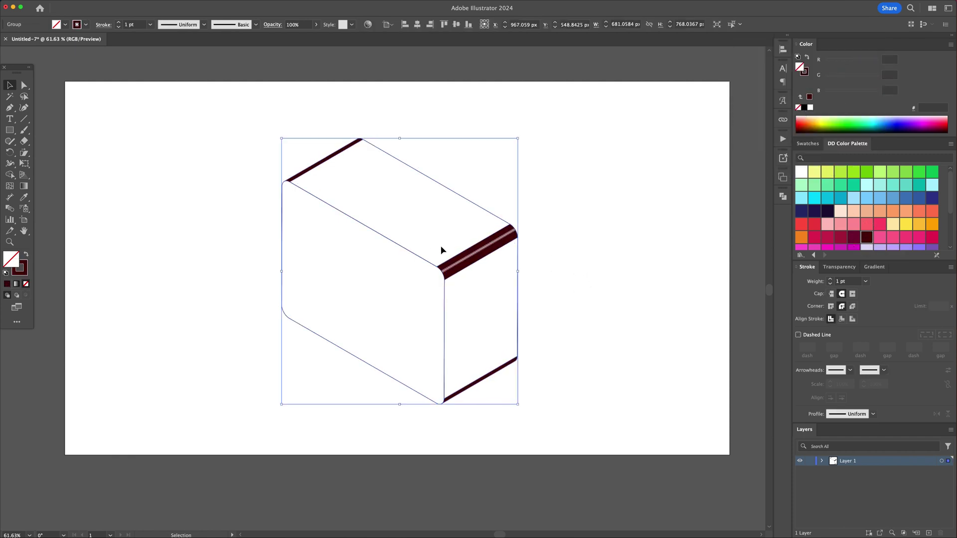
# Step: Release the clipping mask on the outlined box
pyautogui.click(94, 4)
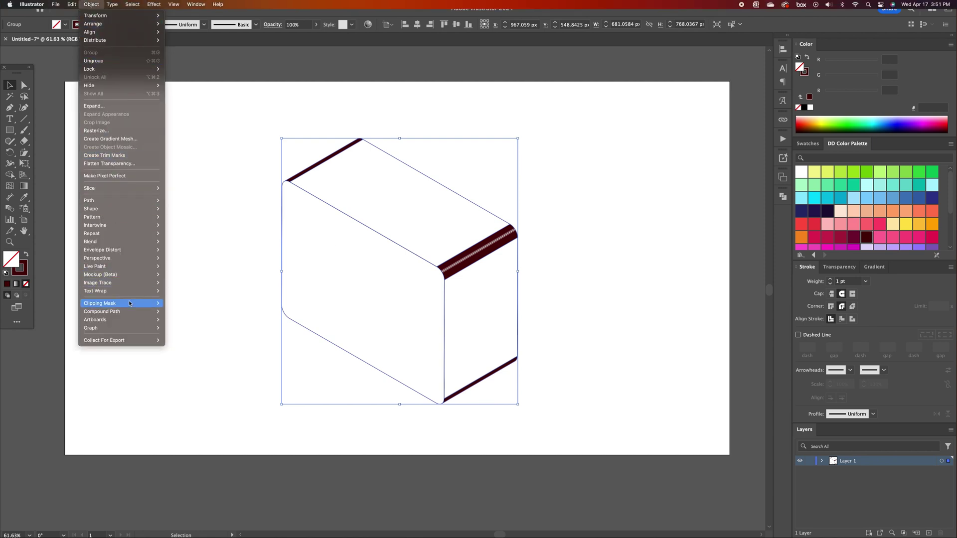
pyautogui.moveTo(125, 304)
pyautogui.click(184, 312)
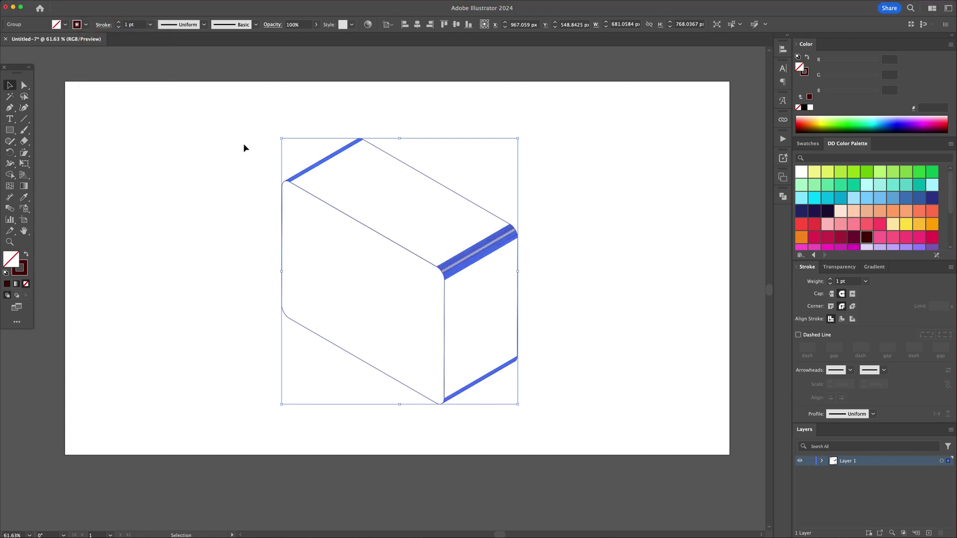
# Step: Ungroup the box artwork repeatedly until only separate paths are left
pyautogui.click(91, 4)
pyautogui.click(103, 60)
pyautogui.click(91, 5)
pyautogui.click(94, 60)
pyautogui.click(93, 4)
pyautogui.click(96, 61)
pyautogui.click(92, 4)
pyautogui.click(248, 107)
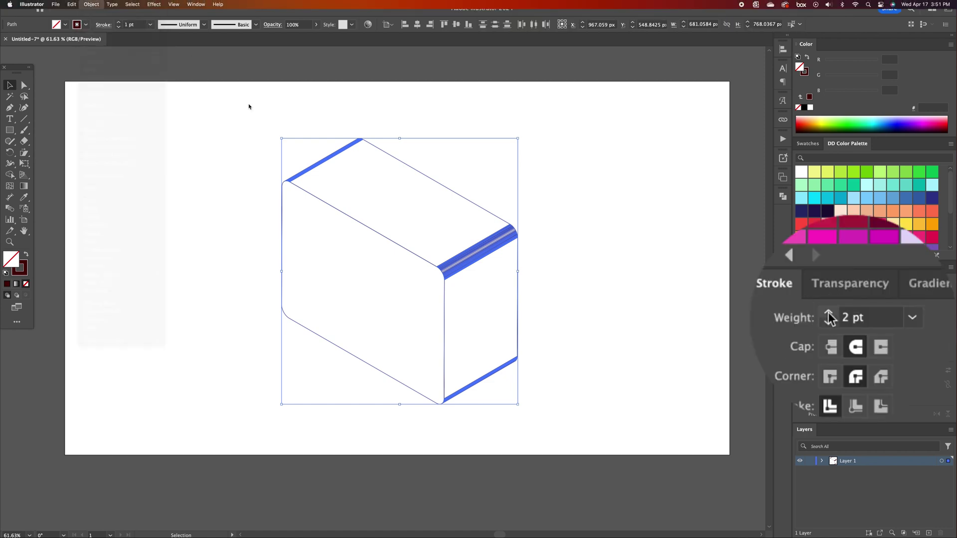
pyautogui.click(576, 215)
# Step: Merge the narrow strips along the box's rounded edges into the adjoining faces with the Shape Builder tool
pyautogui.moveTo(264, 120); pyautogui.dragTo(562, 406)
pyautogui.hotkey('shift', 'm')
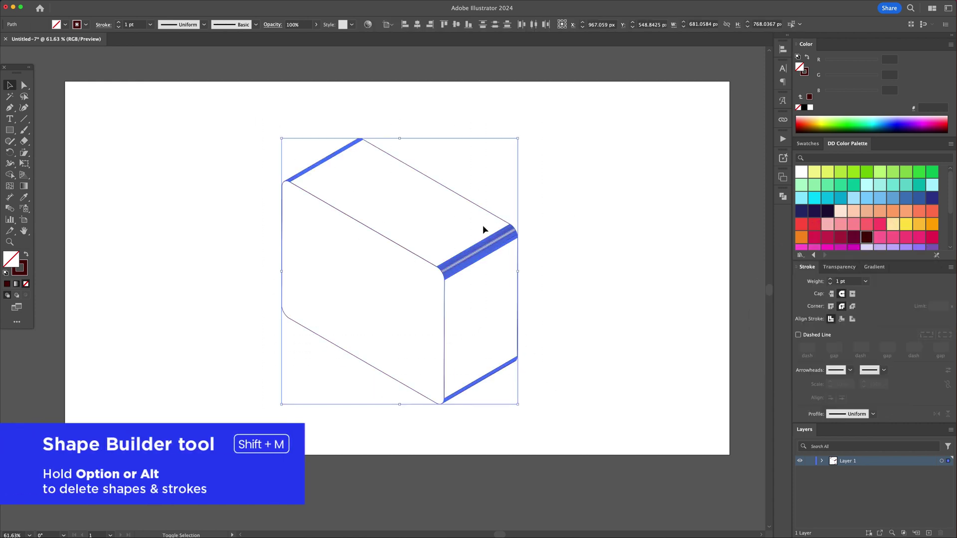
pyautogui.hotkey('shift', 'm')
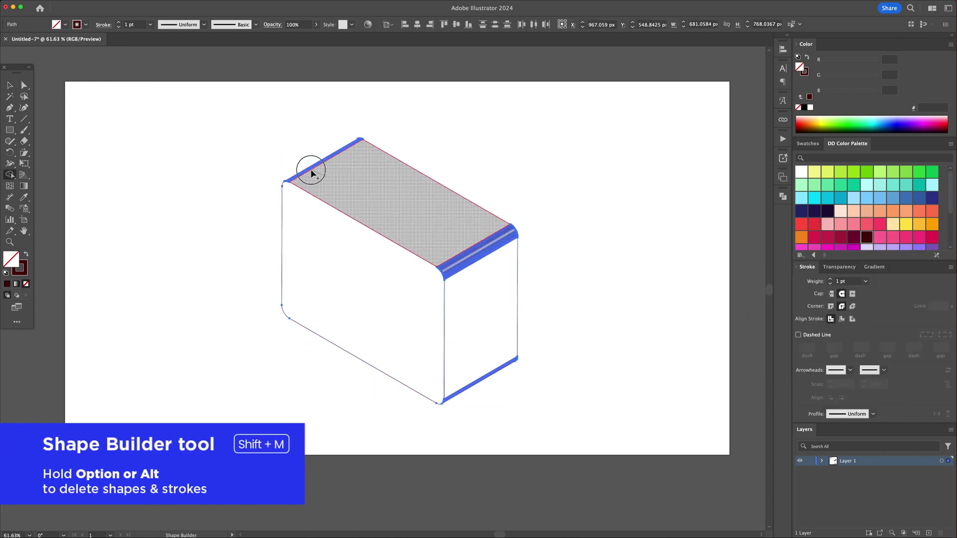
pyautogui.moveTo(310, 173); pyautogui.dragTo(307, 174)
pyautogui.moveTo(463, 232); pyautogui.dragTo(482, 269)
pyautogui.click(486, 383)
# Step: Set the stroke weight of all the box outlines to 8 pt
pyautogui.press('v')
pyautogui.click(548, 295)
pyautogui.moveTo(551, 145); pyautogui.dragTo(331, 296)
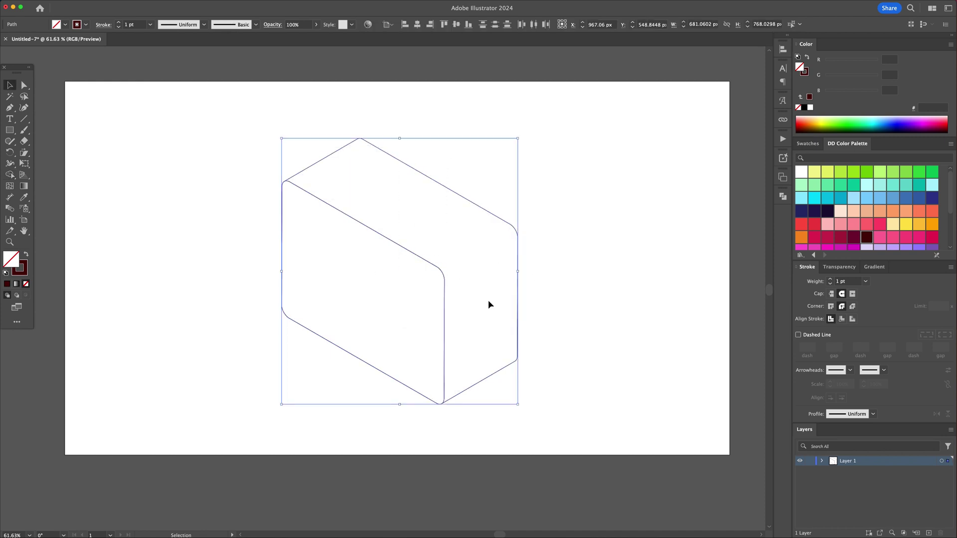
pyautogui.click(830, 281)
pyautogui.click(830, 281)
pyautogui.click(831, 280)
pyautogui.click(831, 280)
pyautogui.click(831, 280)
pyautogui.click(831, 281)
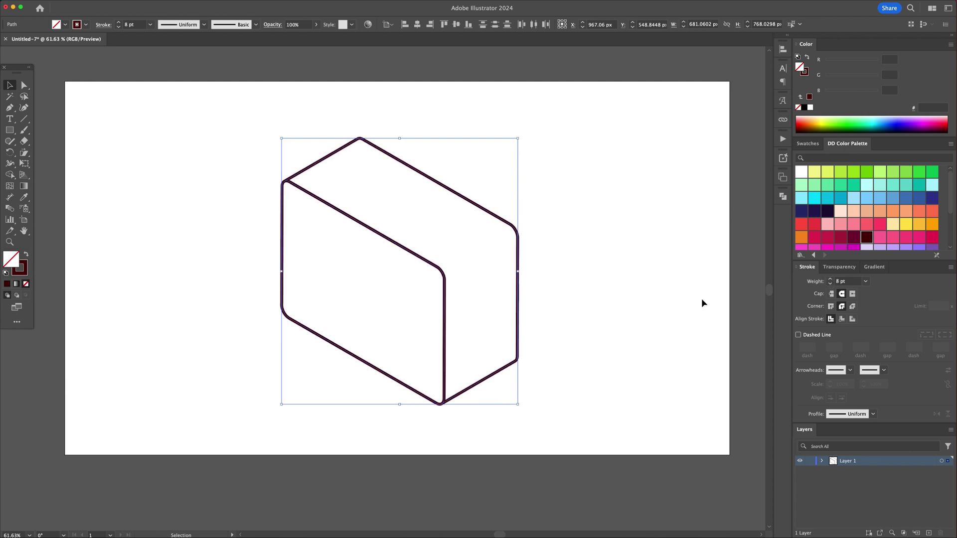
# Step: Draw a straight horizontal line about 347 px long across the box's upper right corner with the Pen tool
pyautogui.click(594, 305)
pyautogui.press('z')
pyautogui.moveTo(457, 247)
pyautogui.mouseDown()
pyautogui.moveTo(489, 241)
pyautogui.moveTo(437, 283)
pyautogui.mouseUp()
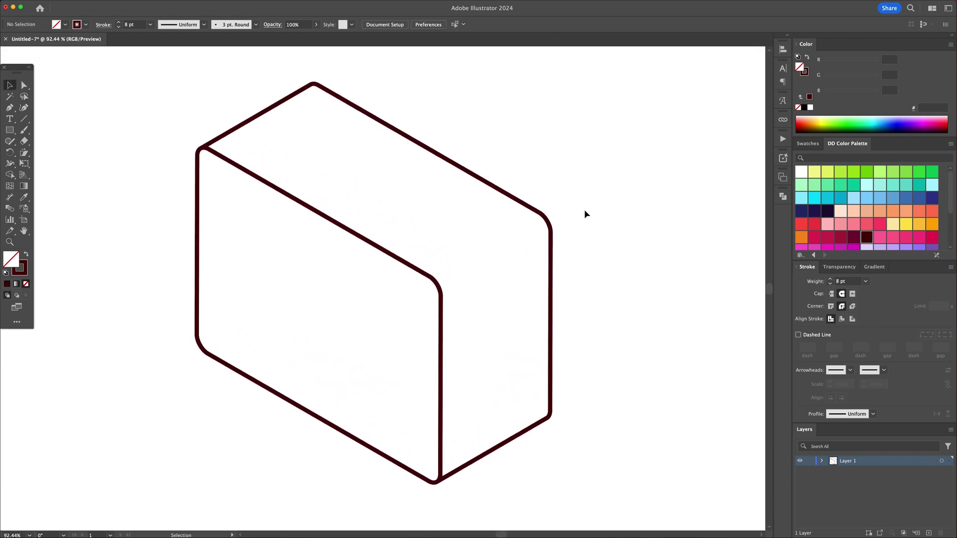
pyautogui.press('p')
pyautogui.click(386, 221)
pyautogui.keyDown('shift'); pyautogui.click(566, 227); pyautogui.keyUp('shift')
pyautogui.press('v')
pyautogui.click(598, 242)
pyautogui.click(492, 222)
# Step: Run the Iso Right action on the line and move it onto the edge between the box's top and right faces
pyautogui.click(783, 139)
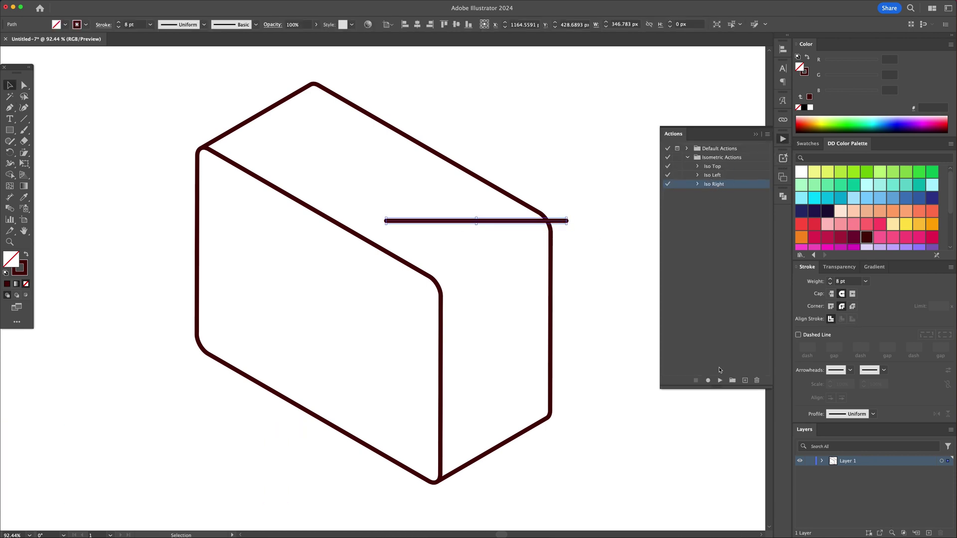
pyautogui.click(720, 380)
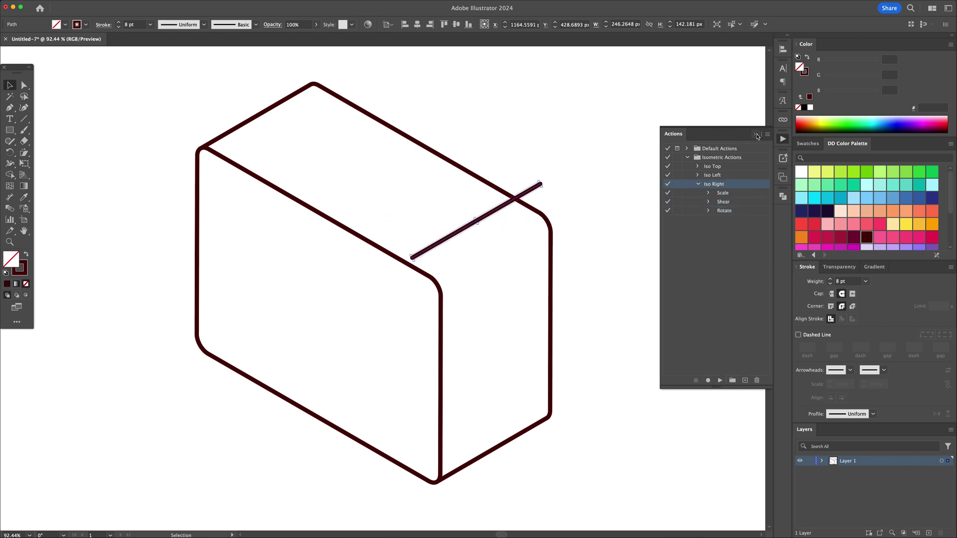
pyautogui.click(756, 135)
pyautogui.click(609, 167)
pyautogui.moveTo(523, 195); pyautogui.dragTo(544, 229)
# Step: Trim both overhanging ends of the new edge line with the Shape Builder tool
pyautogui.moveTo(600, 207); pyautogui.dragTo(424, 301)
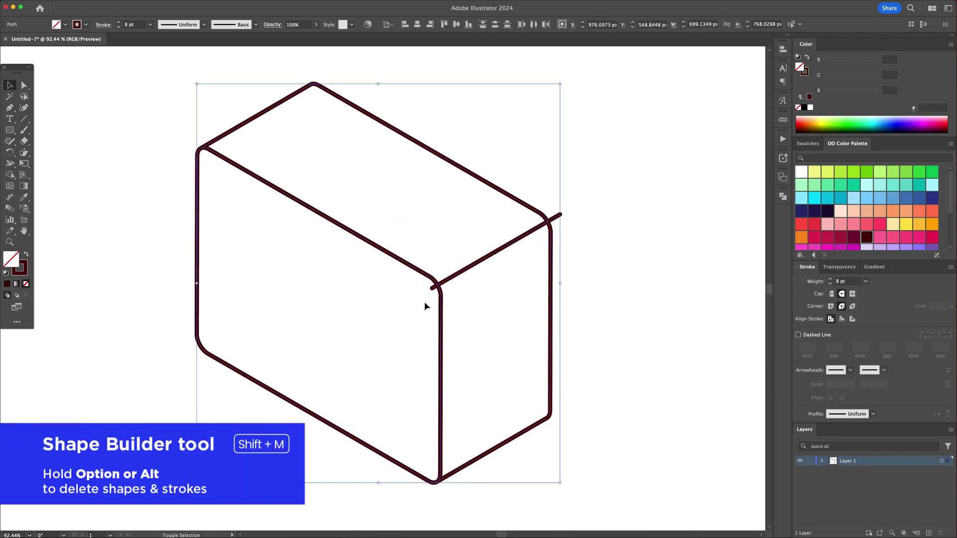
pyautogui.hotkey('shift', 'm')
pyautogui.keyDown('alt'); pyautogui.click(556, 218); pyautogui.keyUp('alt')
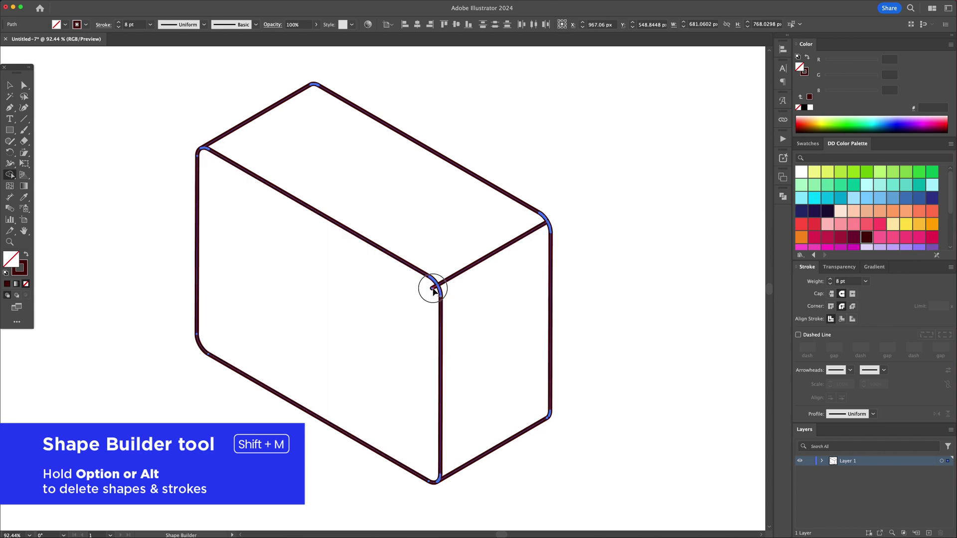
pyautogui.keyDown('alt'); pyautogui.click(432, 290); pyautogui.keyUp('alt')
pyautogui.press('v')
pyautogui.click(599, 203)
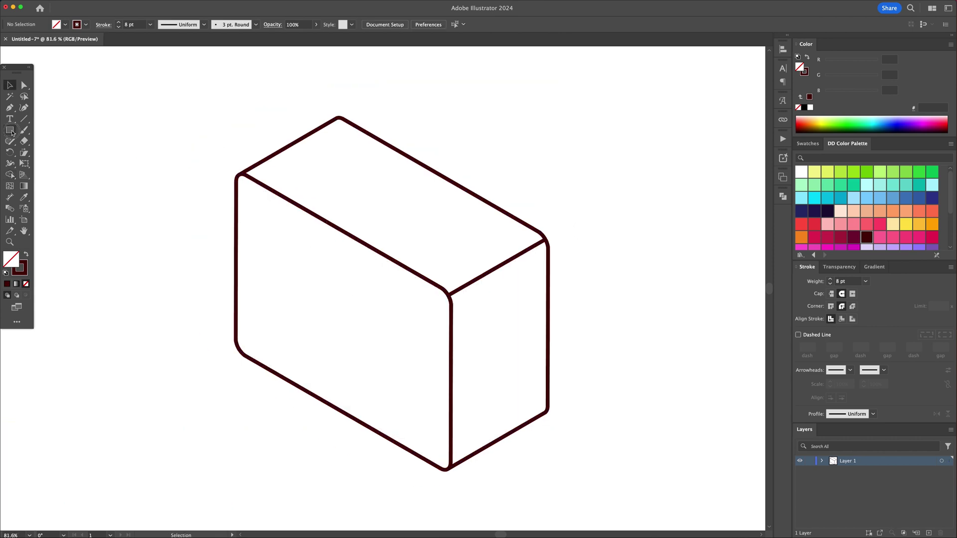
# Step: Draw a square about 353 px wide over the box's left face and run the Iso Left action on it
pyautogui.moveTo(264, 231); pyautogui.dragTo(426, 393)
pyautogui.press('v')
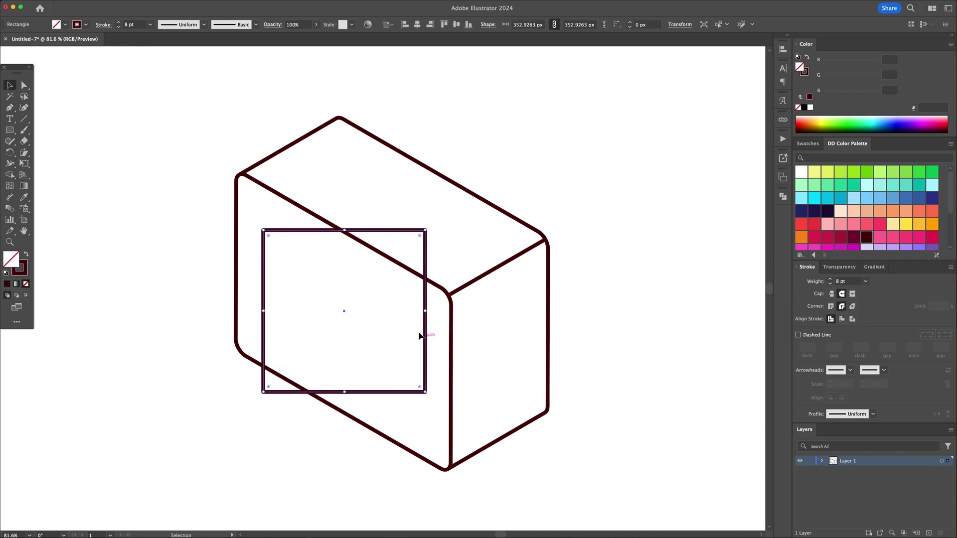
pyautogui.click(783, 140)
pyautogui.click(726, 176)
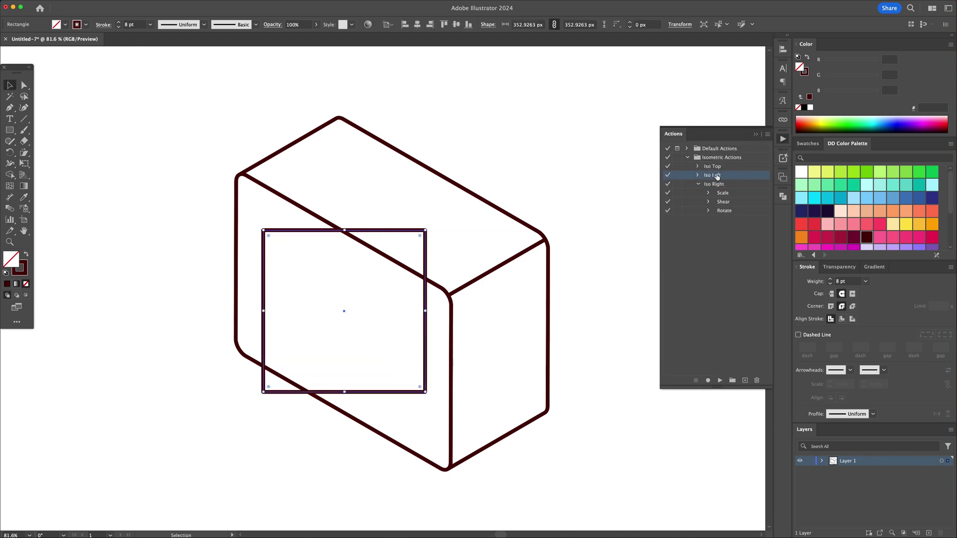
pyautogui.click(720, 380)
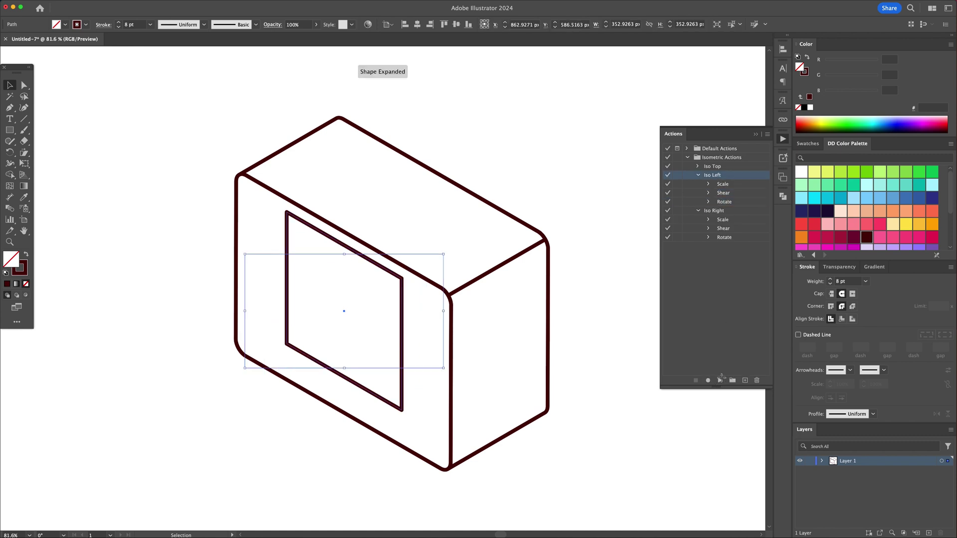
# Step: Move the isometric square into the upper-left corner of the box's left face and enlarge it to nearly the face's height
pyautogui.moveTo(374, 261); pyautogui.dragTo(338, 240)
pyautogui.moveTo(362, 388); pyautogui.dragTo(380, 419)
pyautogui.click(327, 426)
pyautogui.click(374, 418)
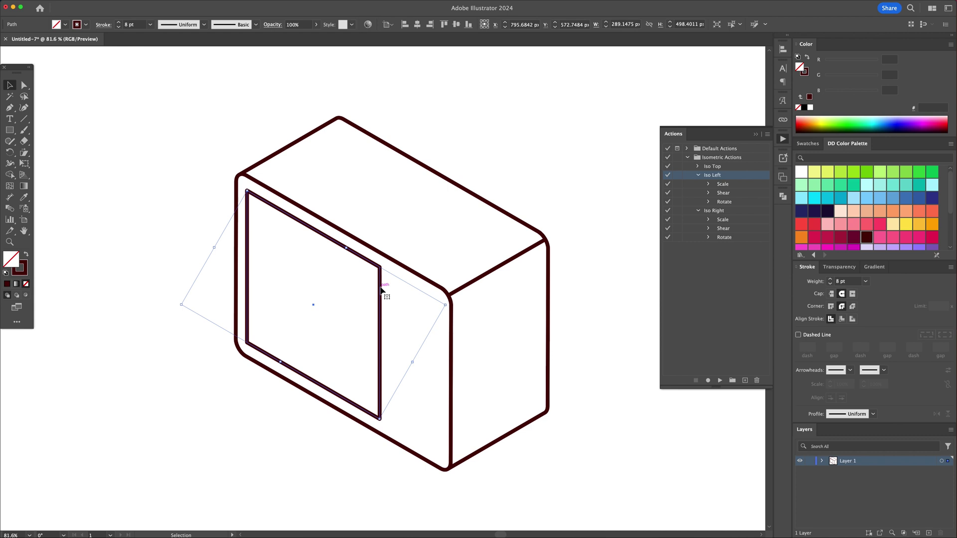
# Step: Widen the isometric square by moving its two right corner points 20 px at an angle of -30°
pyautogui.press('a')
pyautogui.click(380, 269)
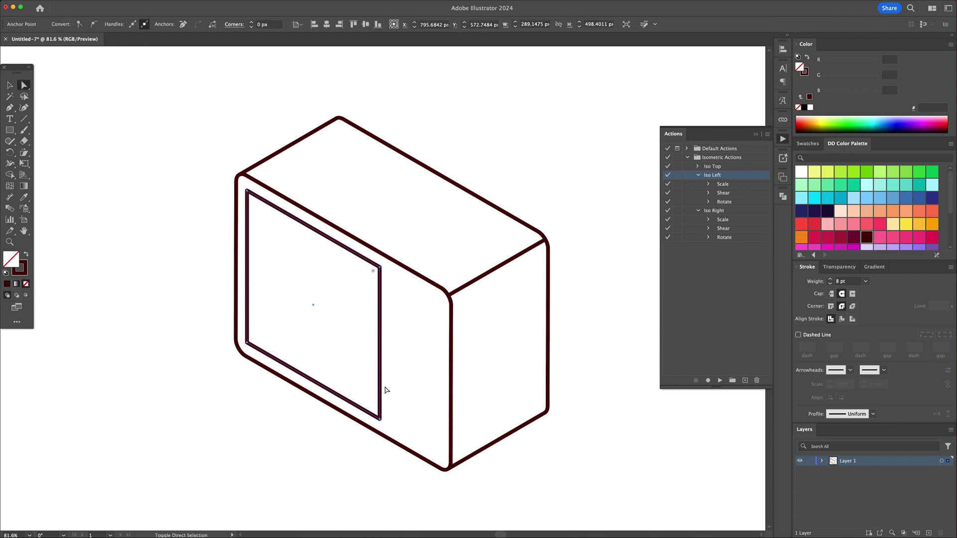
pyautogui.click(379, 421)
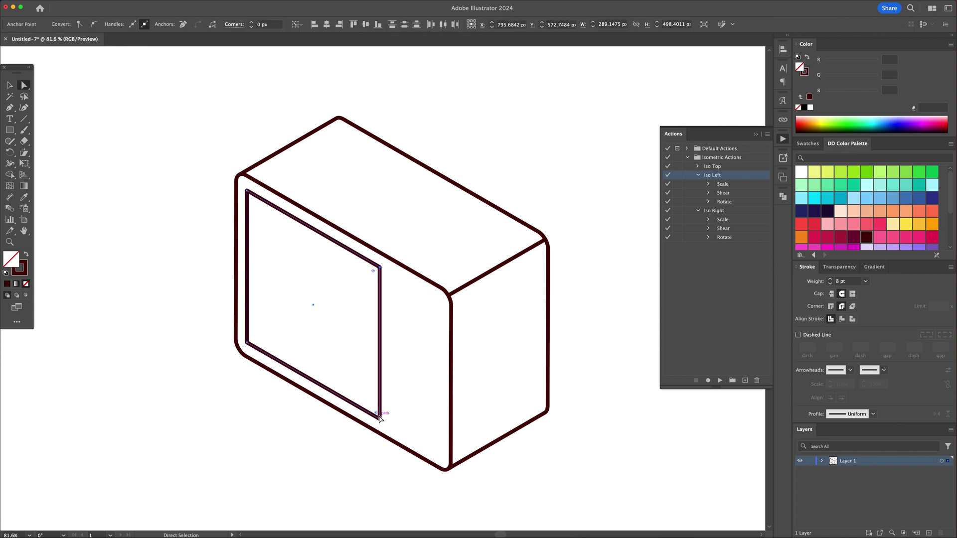
pyautogui.press('Return')
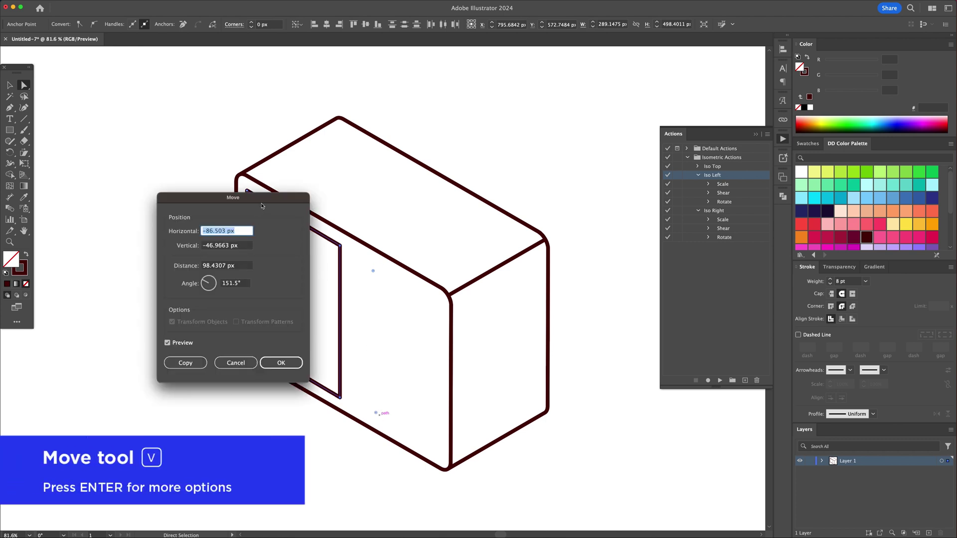
pyautogui.moveTo(263, 205); pyautogui.dragTo(606, 215)
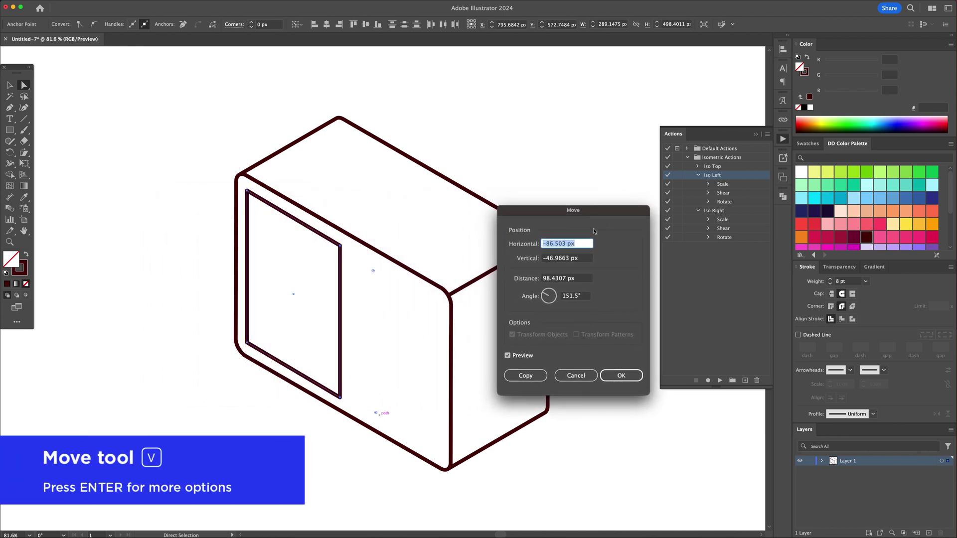
pyautogui.write('0')
pyautogui.press('Tab')
pyautogui.write('0')
pyautogui.press('Tab')
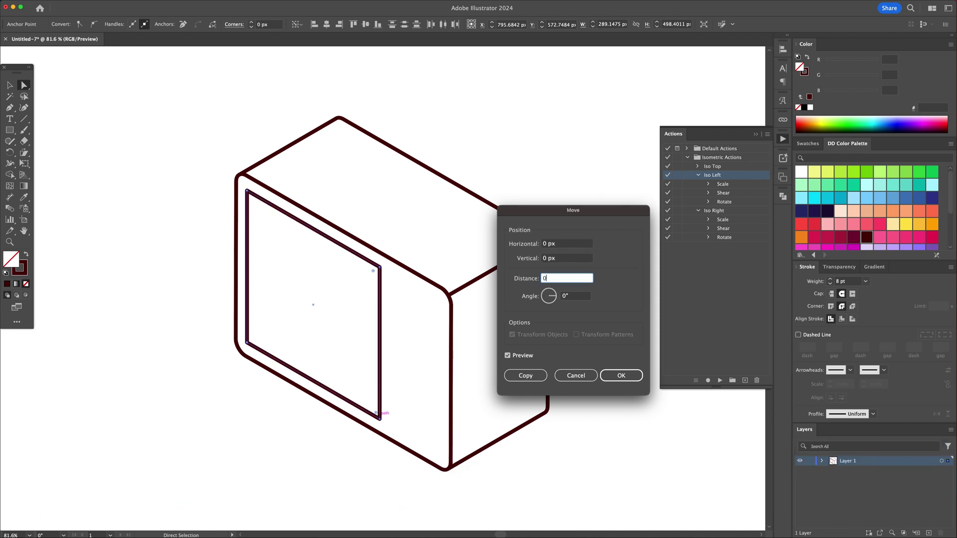
pyautogui.write('0')
pyautogui.press('Tab')
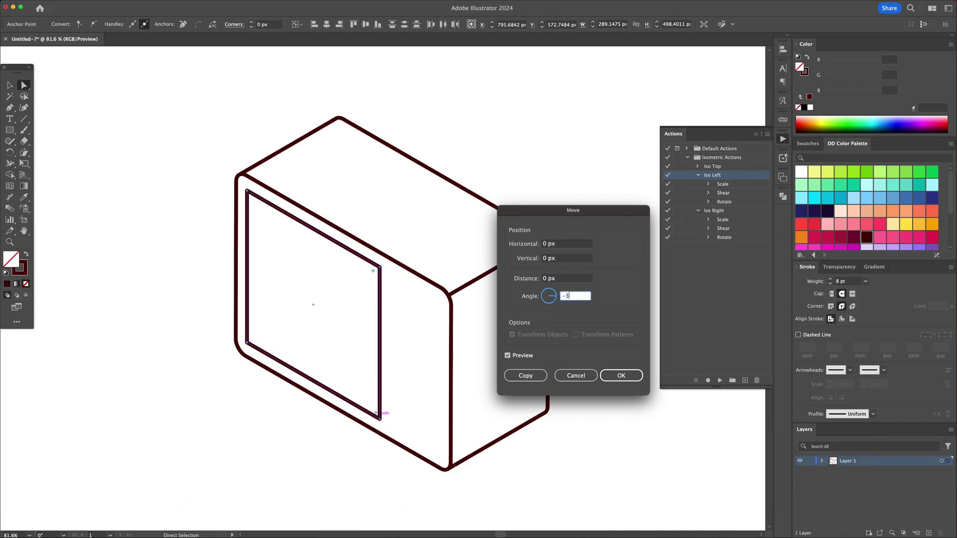
pyautogui.hotkey('shift', 'Tab')
pyautogui.hotkey('shift', 'Up')
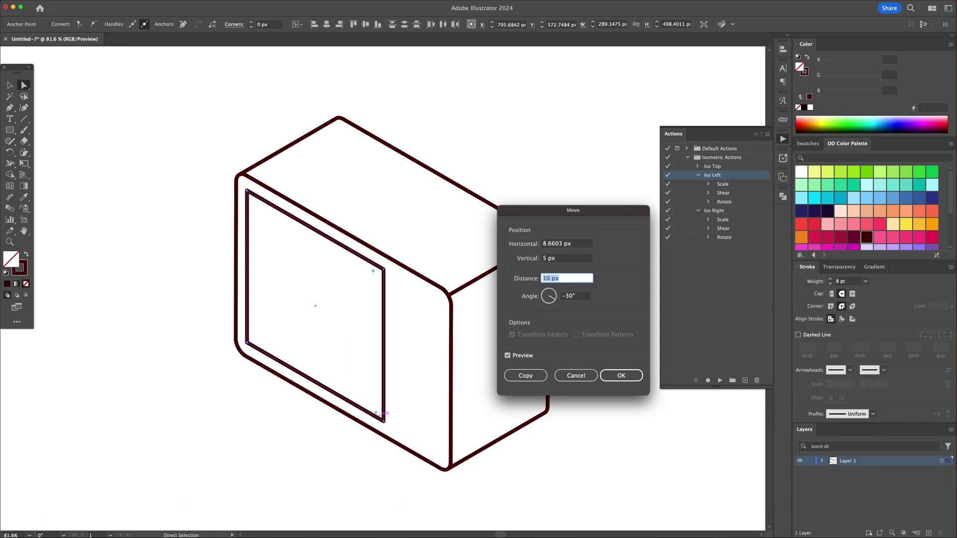
pyautogui.hotkey('shift', 'Up')
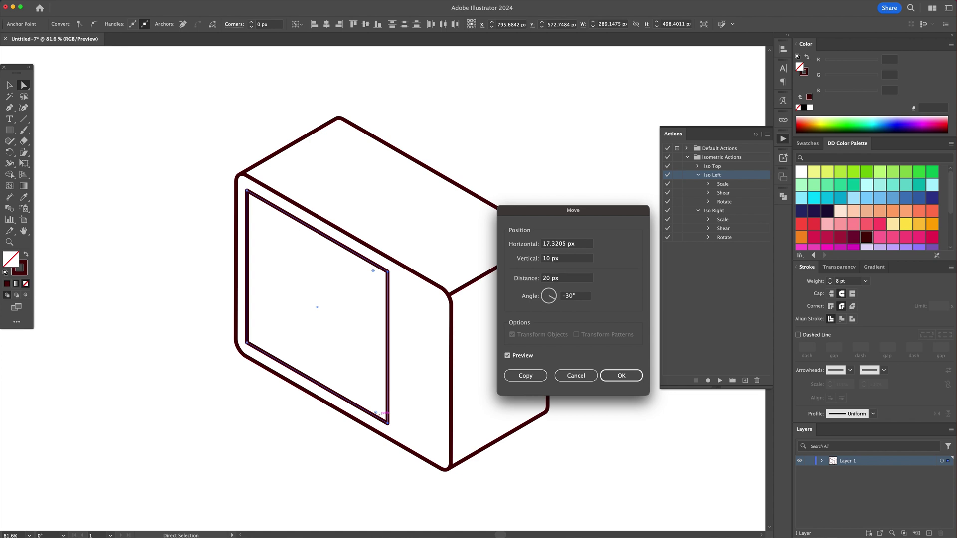
pyautogui.press('Return')
# Step: Create a copy of the widened shape moved 380 px at an angle of -30°
pyautogui.press('v')
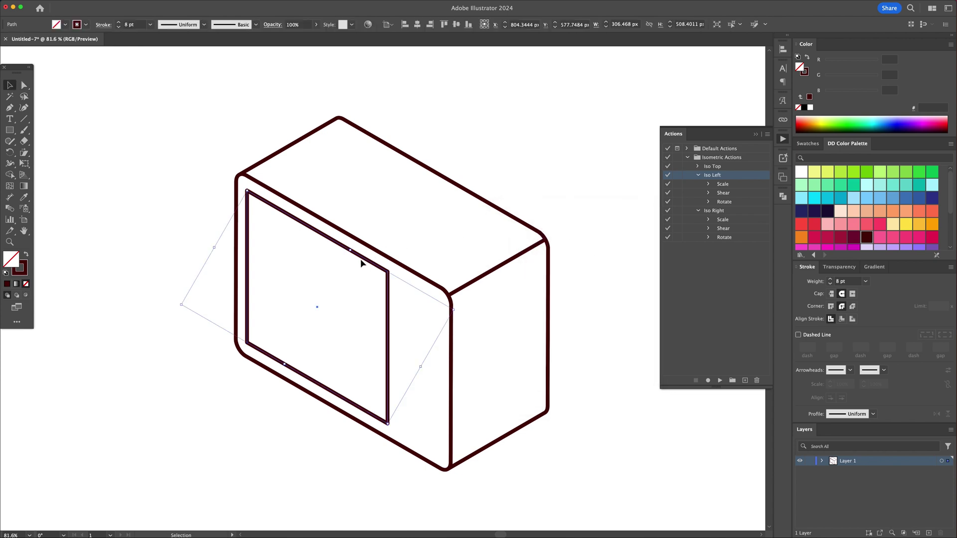
pyautogui.press('Return')
pyautogui.press('Tab')
pyautogui.press('Tab')
pyautogui.hotkey('shift', 'Up')
pyautogui.hotkey('shift', 'Up')
pyautogui.hotkey('shift', 'Up')
pyautogui.hotkey('shift', 'Up')
pyautogui.hotkey('shift', 'Up')
pyautogui.hotkey('shift', 'Up')
pyautogui.hotkey('shift', 'Up')
pyautogui.hotkey('shift', 'Up')
pyautogui.hotkey('shift', 'Up')
pyautogui.hotkey('shift', 'Up')
pyautogui.hotkey('shift', 'Up')
pyautogui.hotkey('shift', 'Up')
pyautogui.hotkey('shift', 'Up')
pyautogui.hotkey('shift', 'Up')
pyautogui.hotkey('shift', 'Up')
pyautogui.hotkey('shift', 'Up')
pyautogui.hotkey('shift', 'Up')
pyautogui.hotkey('shift', 'Up')
pyautogui.hotkey('shift', 'Up')
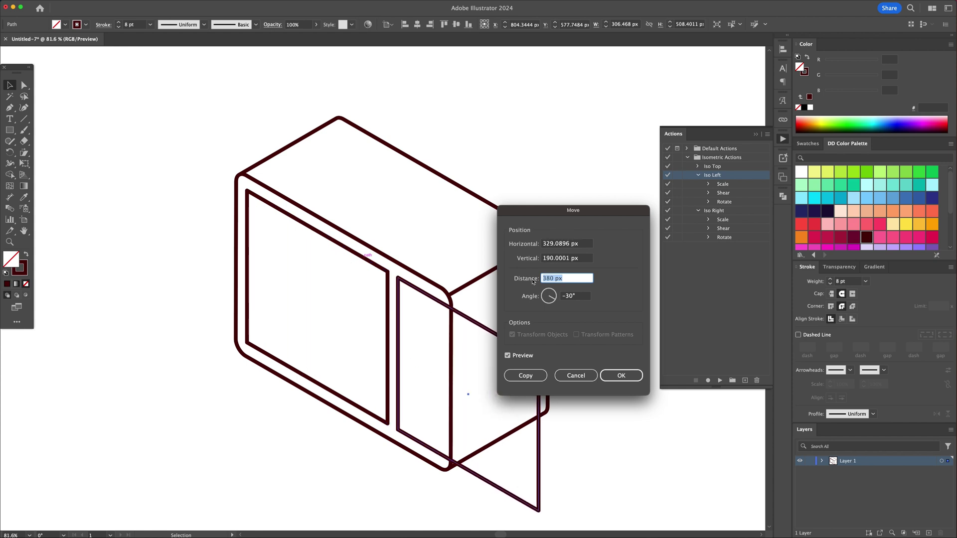
pyautogui.press('Return')
pyautogui.click(596, 368)
# Step: Narrow the copied shape into a side panel by moving its two right corner points -250 px at -30°
pyautogui.press('a')
pyautogui.click(538, 432)
pyautogui.press('Return')
pyautogui.press('Tab')
pyautogui.press('Tab')
pyautogui.hotkey('shift', 'Up')
pyautogui.hotkey('shift', 'Up')
pyautogui.hotkey('shift', 'Up')
pyautogui.hotkey('shift', 'Up')
pyautogui.hotkey('shift', 'Up')
pyautogui.hotkey('shift', 'Down')
pyautogui.hotkey('shift', 'Down')
pyautogui.hotkey('shift', 'Down')
pyautogui.hotkey('shift', 'Down')
pyautogui.hotkey('shift', 'Down')
pyautogui.hotkey('shift', 'Down')
pyautogui.hotkey('shift', 'Down')
pyautogui.hotkey('shift', 'Down')
pyautogui.hotkey('shift', 'Down')
pyautogui.hotkey('shift', 'Down')
pyautogui.hotkey('shift', 'Down')
pyautogui.hotkey('shift', 'Down')
pyautogui.hotkey('shift', 'Down')
pyautogui.hotkey('shift', 'Down')
pyautogui.hotkey('shift', 'Down')
pyautogui.hotkey('shift', 'Down')
pyautogui.hotkey('shift', 'Down')
pyautogui.hotkey('shift', 'Down')
pyautogui.hotkey('shift', 'Down')
pyautogui.hotkey('shift', 'Down')
pyautogui.hotkey('shift', 'Down')
pyautogui.hotkey('shift', 'Down')
pyautogui.hotkey('shift', 'Down')
pyautogui.hotkey('shift', 'Down')
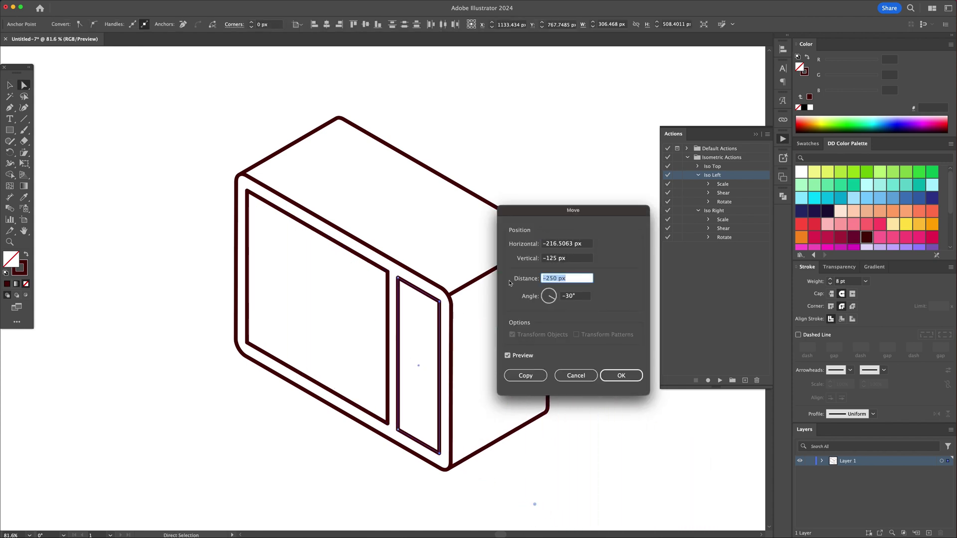
pyautogui.press('Return')
# Step: Create a copy of the large front shape moved 25 px at an angle of 30°
pyautogui.hotkey('shift', 'Down')
pyautogui.press('Tab')
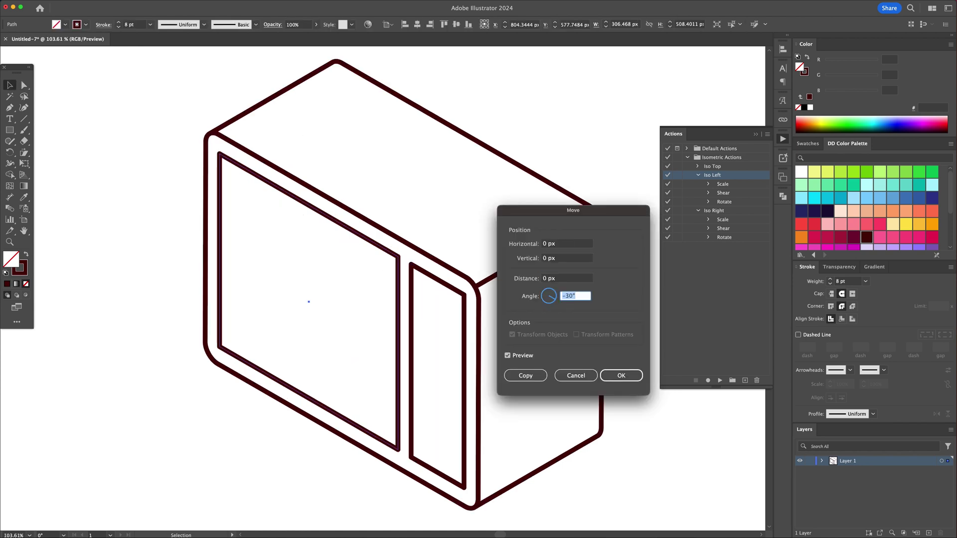
pyautogui.write('30')
pyautogui.hotkey('shift', 'Tab')
pyautogui.hotkey('shift', 'Up')
pyautogui.hotkey('shift', 'Up')
pyautogui.hotkey('shift', 'Up')
pyautogui.press('Down')
pyautogui.press('Down')
pyautogui.press('Down')
pyautogui.press('Down')
pyautogui.press('Down')
pyautogui.press('Return')
# Step: Remove the part of the offset copy that overhangs the original shape with the Shape Builder tool
pyautogui.keyDown('shift'); pyautogui.click(220, 175); pyautogui.keyUp('shift')
pyautogui.hotkey('shift', 'm')
pyautogui.keyDown('alt'); pyautogui.click(239, 157); pyautogui.keyUp('alt')
pyautogui.press('v')
pyautogui.click(158, 141)
# Step: Bow the left and bottom edges of the inner screen shape slightly outward with the Curvature tool
pyautogui.click(233, 253)
pyautogui.click(23, 107)
pyautogui.moveTo(233, 245); pyautogui.dragTo(228, 245)
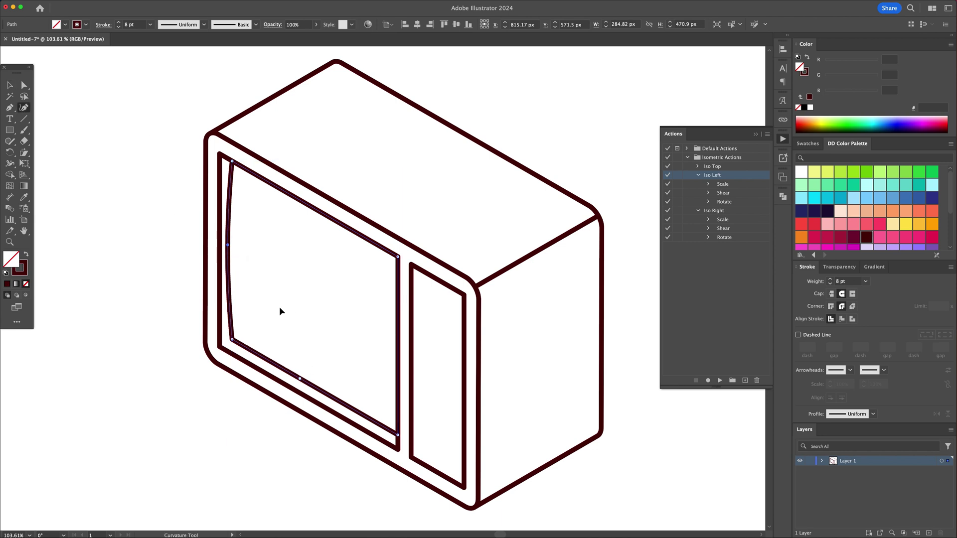
pyautogui.moveTo(300, 379); pyautogui.dragTo(299, 383)
# Step: Round the lower-right and lower-left corners of the curved screen shape
pyautogui.press('a')
pyautogui.click(398, 435)
pyautogui.moveTo(394, 429); pyautogui.dragTo(390, 424)
pyautogui.click(504, 450)
pyautogui.click(233, 339)
pyautogui.moveTo(238, 335); pyautogui.dragTo(244, 331)
pyautogui.press('v')
pyautogui.click(644, 455)
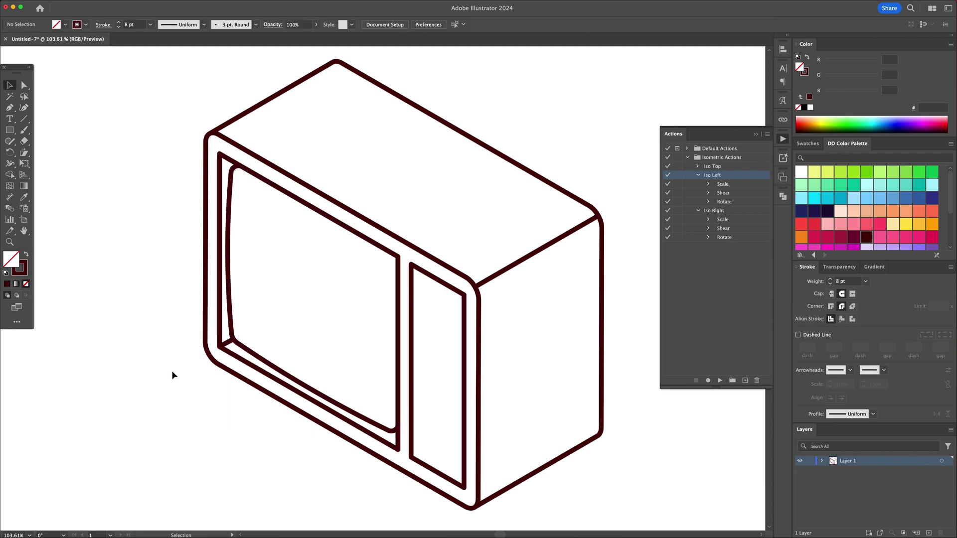
# Step: Draw a horizontal line about 63 px long in the narrow side panel and duplicate it downward into seven evenly spaced lines
pyautogui.press('p')
pyautogui.click(417, 361)
pyautogui.click(458, 361)
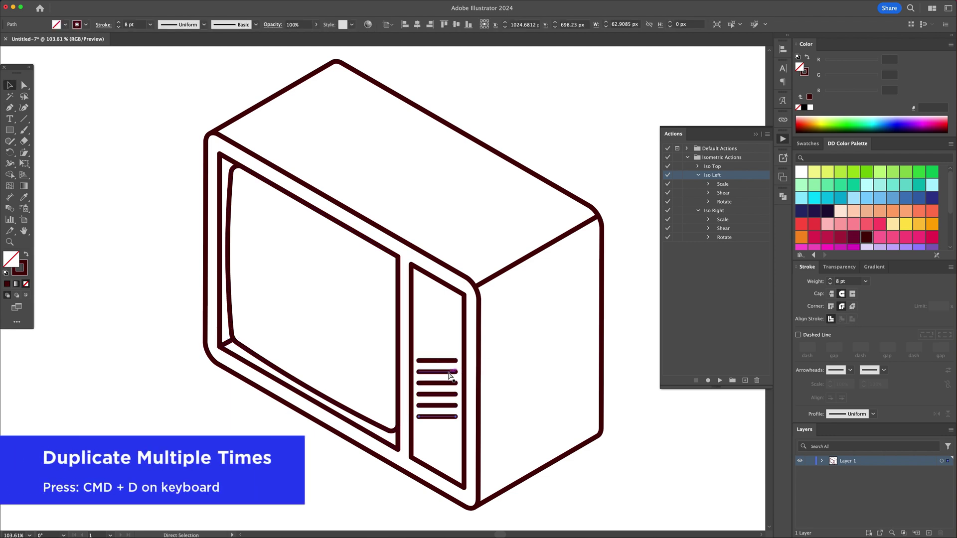
pyautogui.press('super+d')
# Step: Group the vent lines and run the Iso Left action on the group
pyautogui.moveTo(471, 352); pyautogui.dragTo(445, 431)
pyautogui.keyDown('shift'); pyautogui.click(464, 378); pyautogui.keyUp('shift')
pyautogui.rightClick(444, 375)
pyautogui.click(460, 405)
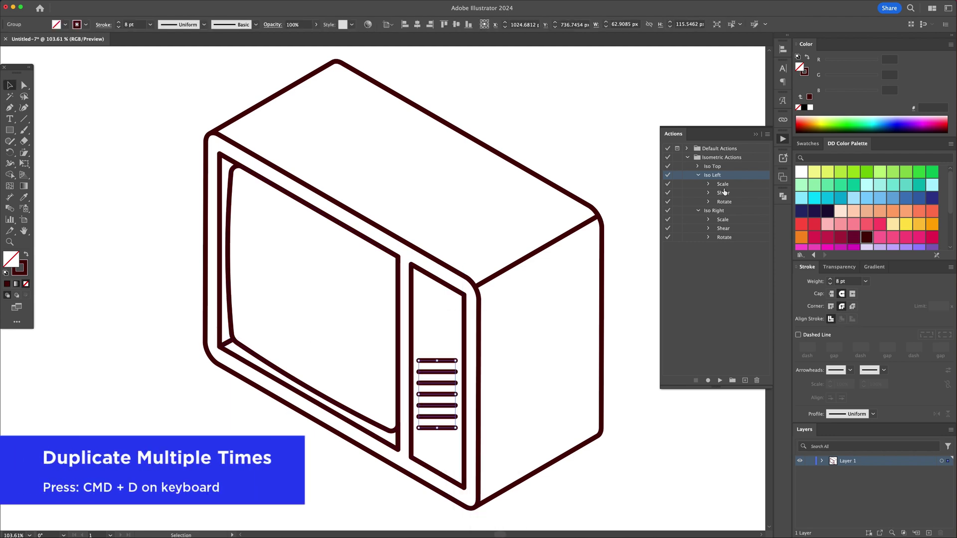
pyautogui.click(720, 380)
pyautogui.click(531, 402)
# Step: Draw a circle about 58 px wide in the side panel above the vent lines and swap its fill and stroke
pyautogui.press('z')
pyautogui.moveTo(437, 321)
pyautogui.mouseDown()
pyautogui.moveTo(485, 325)
pyautogui.moveTo(461, 322)
pyautogui.moveTo(451, 297)
pyautogui.moveTo(449, 319)
pyautogui.moveTo(452, 303)
pyautogui.mouseUp()
pyautogui.press('v')
pyautogui.hotkey('shift', 'x')
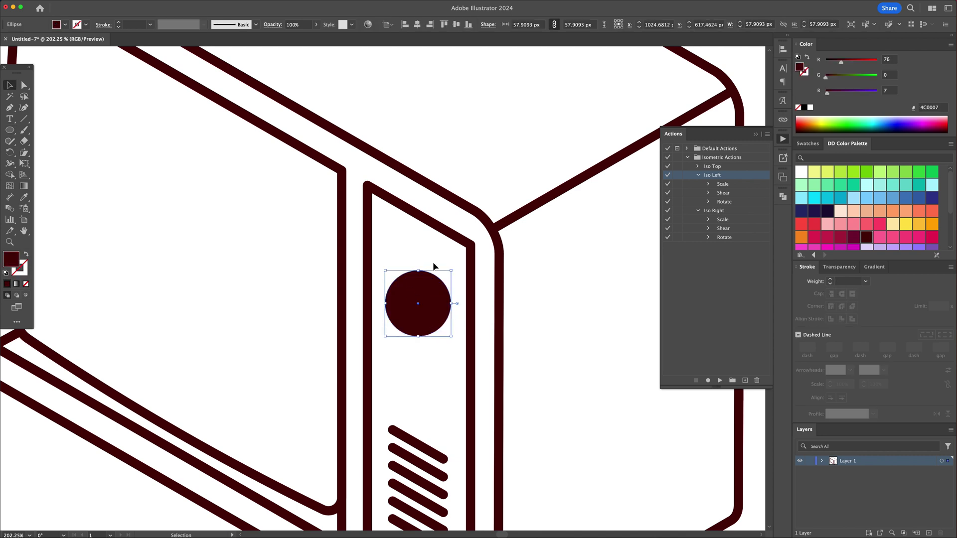
# Step: Apply the classic 3D Extrude & Bevel effect to the circle with position Isometric Left and an extrude depth of 30 pt
pyautogui.moveTo(201, 2)
pyautogui.click(155, 5)
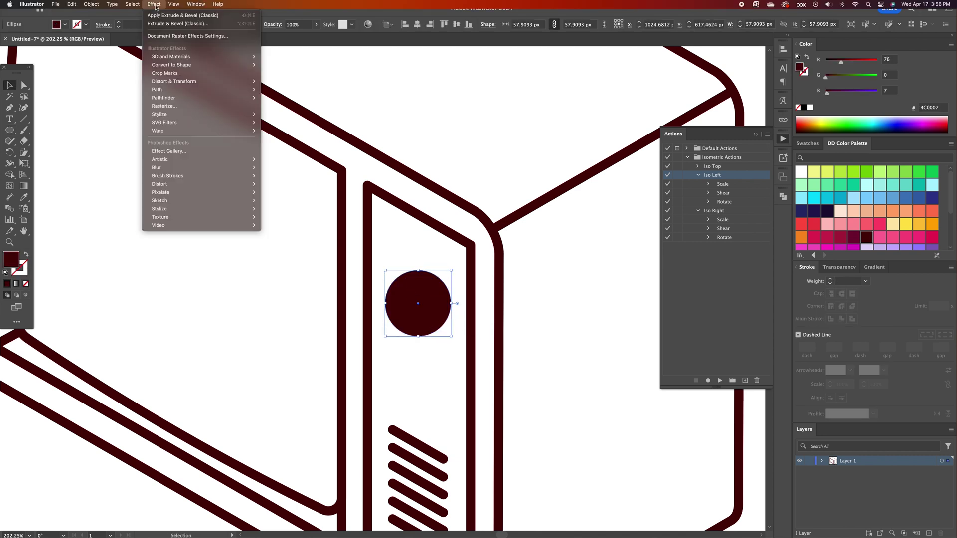
pyautogui.moveTo(171, 57)
pyautogui.moveTo(279, 97)
pyautogui.click(352, 98)
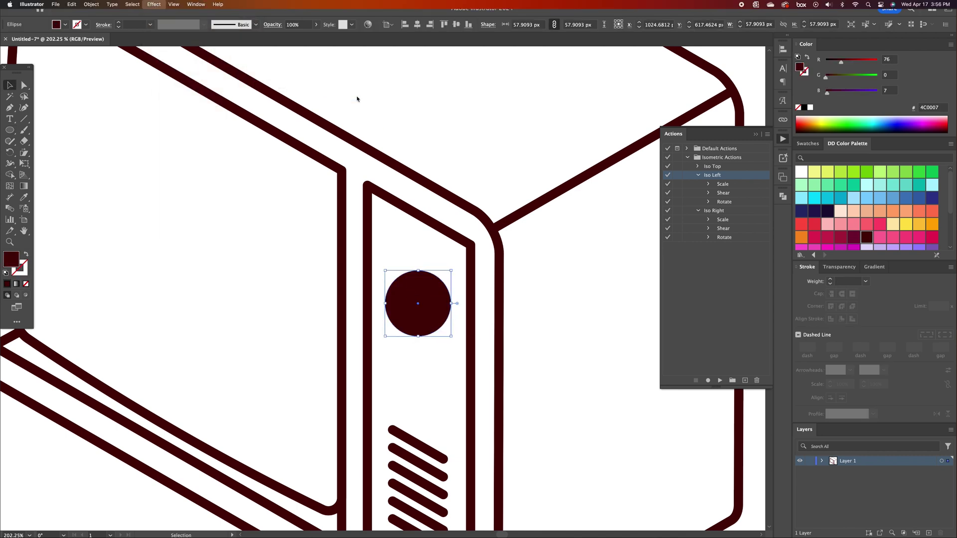
pyautogui.click(627, 126)
pyautogui.click(604, 274)
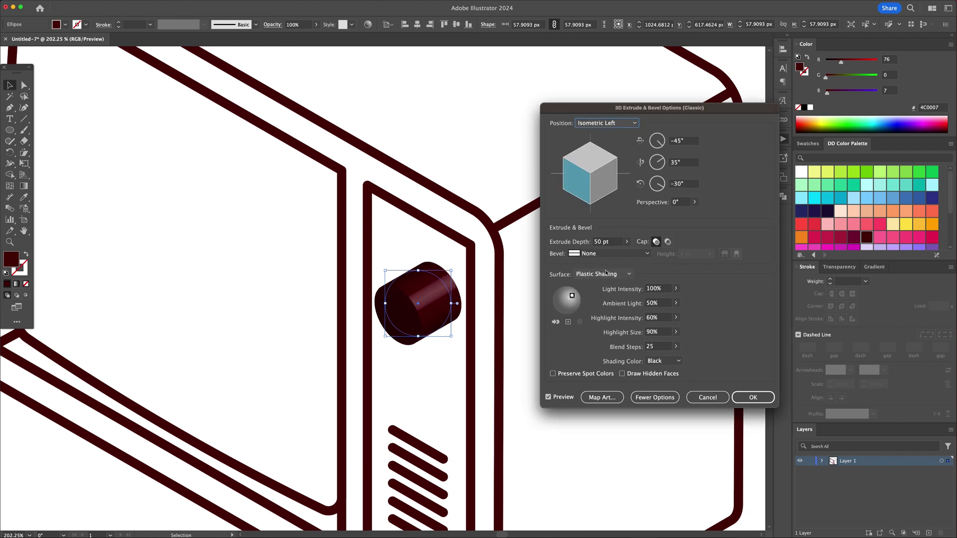
pyautogui.click(592, 242)
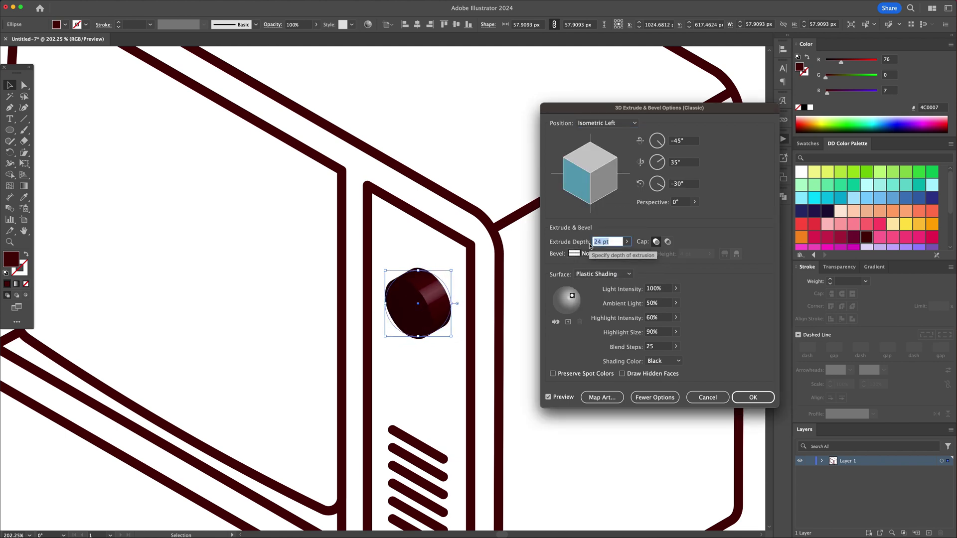
pyautogui.press('Up')
pyautogui.press('Up')
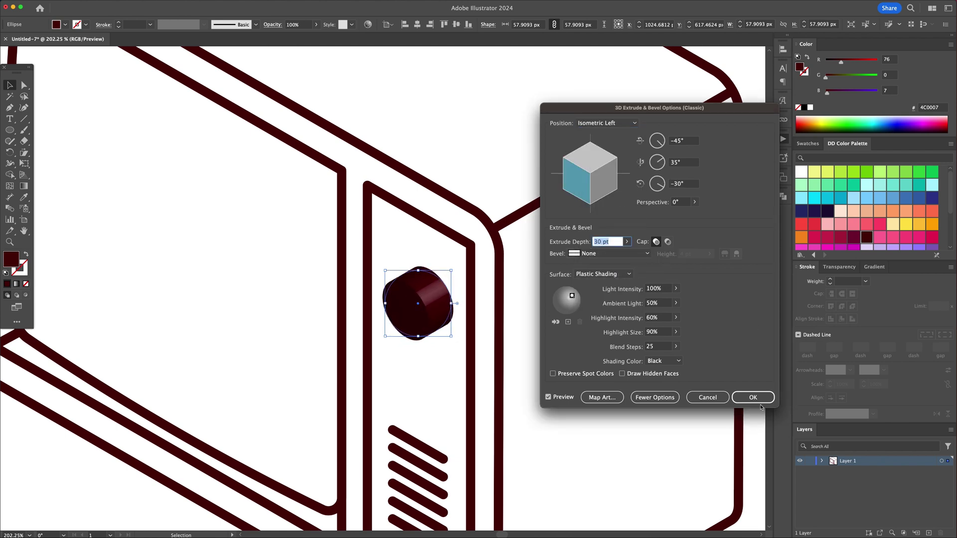
pyautogui.click(753, 397)
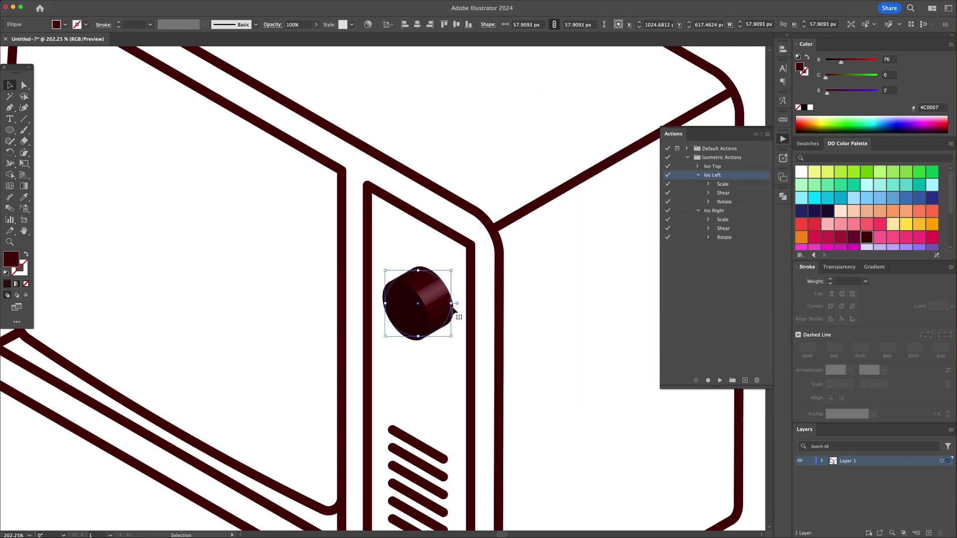
# Step: Expand the appearance of the extruded knob and remove its fill
pyautogui.click(89, 5)
pyautogui.click(107, 115)
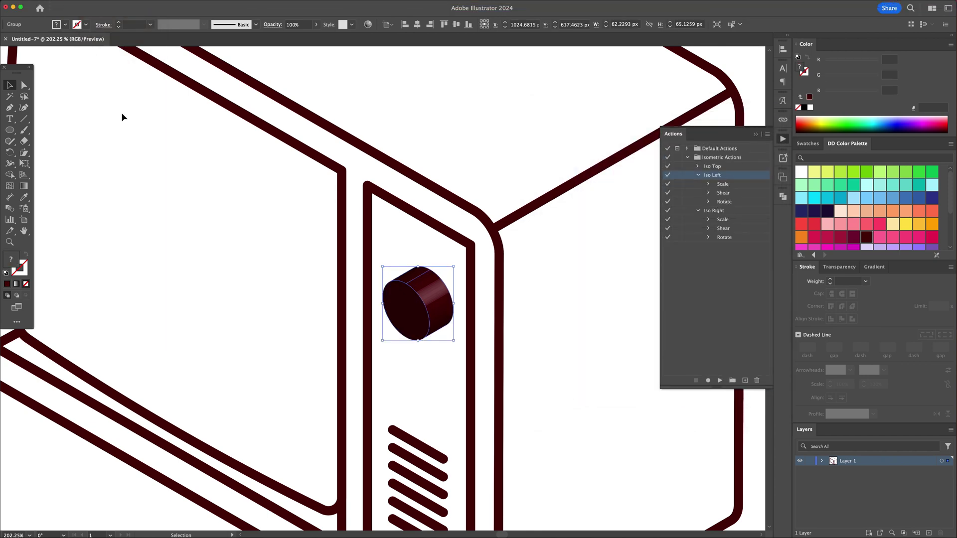
pyautogui.click(798, 108)
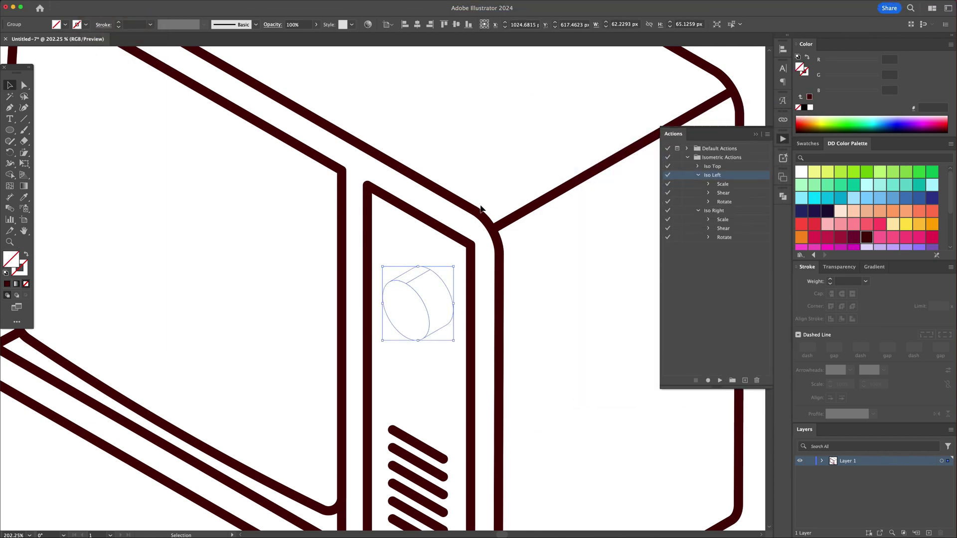
# Step: Copy the box outline's dark 8 pt stroke onto the knob with the Eyedropper tool
pyautogui.press('i')
pyautogui.click(442, 228)
pyautogui.press('v')
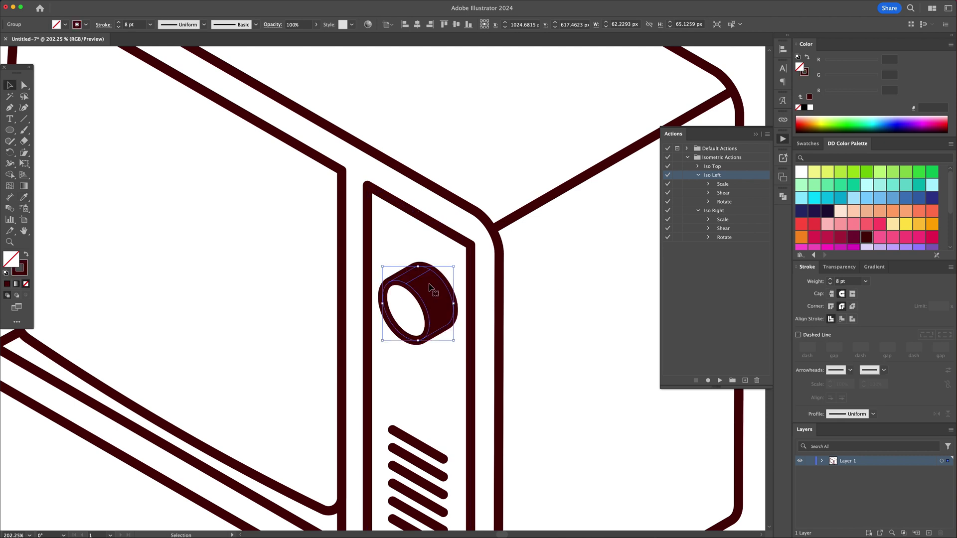
# Step: Release the knob's clipping mask and fully ungroup its nested shapes
pyautogui.click(91, 4)
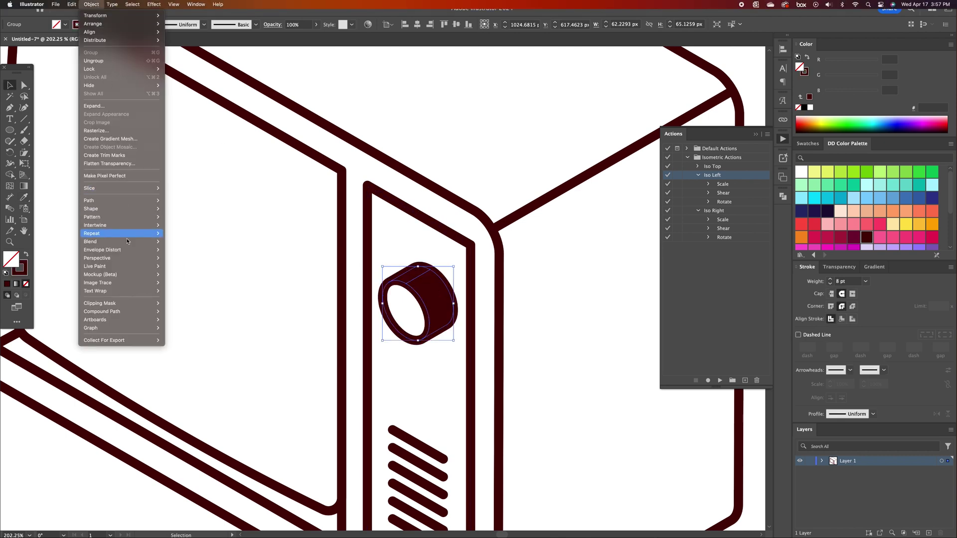
pyautogui.moveTo(144, 303)
pyautogui.click(188, 307)
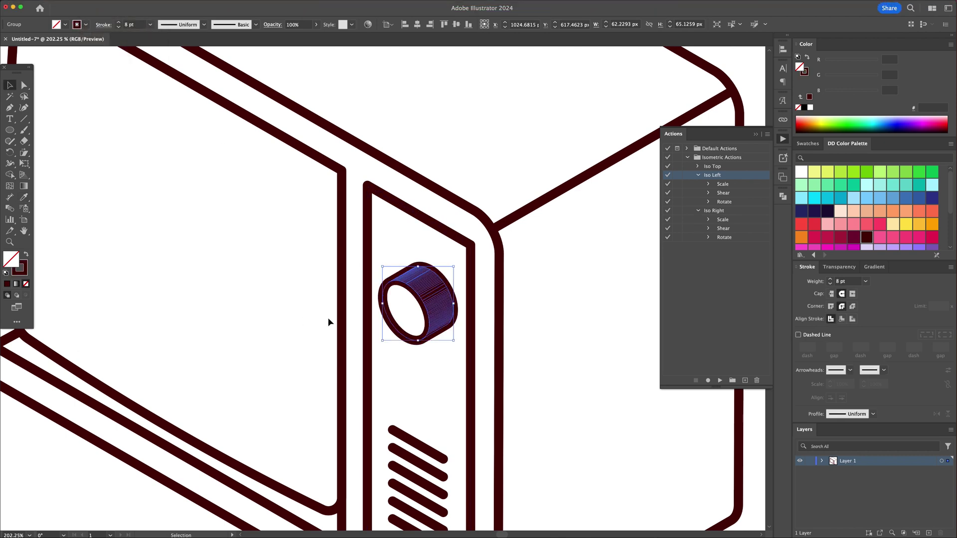
pyautogui.click(91, 4)
pyautogui.click(101, 61)
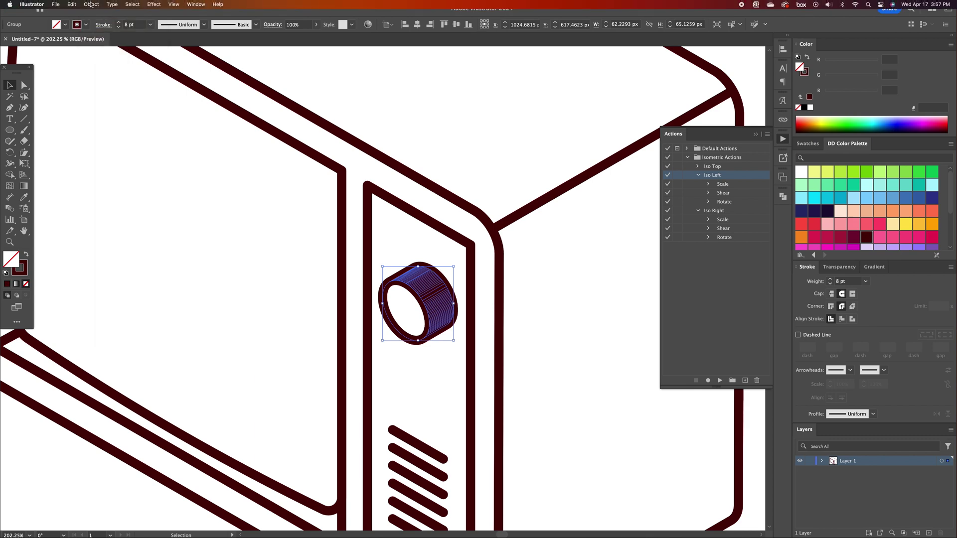
pyautogui.click(91, 4)
pyautogui.click(107, 61)
pyautogui.click(91, 4)
pyautogui.click(95, 60)
pyautogui.click(96, 6)
# Step: Merge the strips of the knob's side into a single outlined shape with the Shape Builder tool
pyautogui.click(437, 229)
pyautogui.click(437, 228)
pyautogui.click(407, 344)
pyautogui.hotkey('shift', 'm')
pyautogui.moveTo(421, 281)
pyautogui.mouseDown()
pyautogui.moveTo(436, 333)
pyautogui.moveTo(419, 281)
pyautogui.moveTo(399, 278)
pyautogui.moveTo(431, 291)
pyautogui.moveTo(427, 373)
pyautogui.mouseUp()
# Step: Group the knob, duplicate it vertically, and stack the two knobs above the vent lines in the side panel
pyautogui.press('v')
pyautogui.press('super+g')
pyautogui.keyDown('shift'); pyautogui.moveTo(455, 242); pyautogui.dragTo(409, 280); pyautogui.keyUp('shift')
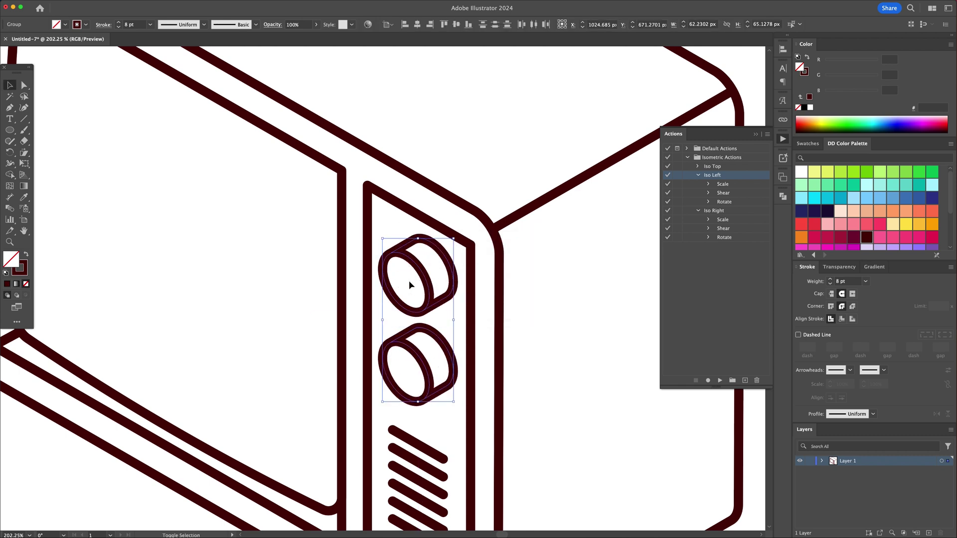
# Step: Nudge the pair of stacked knobs slightly lower inside the side control panel
pyautogui.press('Down')
pyautogui.press('Down')
pyautogui.press('Down')
pyautogui.press('Down')
pyautogui.press('Down')
pyautogui.press('Down')
pyautogui.press('Down')
pyautogui.press('Down')
pyautogui.click(587, 248)
# Step: Create a small circle with the dark colour as fill and repeat copies of it to form an evenly spaced line of dots
pyautogui.keyDown('super'); pyautogui.moveTo(587, 248); pyautogui.dragTo(523, 249); pyautogui.keyUp('super')
pyautogui.moveTo(618, 268)
pyautogui.mouseDown()
pyautogui.moveTo(471, 254)
pyautogui.moveTo(436, 269)
pyautogui.moveTo(444, 269)
pyautogui.mouseUp()
pyautogui.press('l')
pyautogui.hotkey('shift', 'x')
pyautogui.press('v')
pyautogui.click(456, 277)
pyautogui.press('super+d')
pyautogui.press('super+d')
pyautogui.press('super+d')
pyautogui.press('super+d')
pyautogui.press('super+d')
pyautogui.press('super+d')
# Step: Duplicate the line of dots repeatedly at even, staggered spacing to build a ventilation grid
pyautogui.click(476, 300)
pyautogui.moveTo(513, 255); pyautogui.dragTo(443, 277)
pyautogui.press('super+d')
pyautogui.press('super+d')
pyautogui.press('super+d')
pyautogui.press('super+d')
pyautogui.press('super+d')
pyautogui.press('super+d')
pyautogui.press('super+d')
pyautogui.press('super+d')
pyautogui.press('super+d')
pyautogui.click(514, 273)
pyautogui.moveTo(514, 277); pyautogui.dragTo(421, 277)
pyautogui.moveTo(421, 293)
pyautogui.keyDown('shift'); pyautogui.mouseDown()
pyautogui.moveTo(517, 294)
pyautogui.moveTo(421, 310)
pyautogui.mouseUp(); pyautogui.keyUp('shift')
pyautogui.keyDown('shift'); pyautogui.moveTo(419, 326); pyautogui.dragTo(422, 347); pyautogui.keyUp('shift')
pyautogui.moveTo(433, 327); pyautogui.dragTo(429, 327)
# Step: Scale and group the whole dot grid, and run the Iso Right action on it
pyautogui.moveTo(505, 245); pyautogui.dragTo(423, 357)
pyautogui.keyDown('shift'); pyautogui.moveTo(426, 355); pyautogui.dragTo(416, 365); pyautogui.keyUp('shift')
pyautogui.press('super+g')
pyautogui.click(714, 210)
pyautogui.click(720, 381)
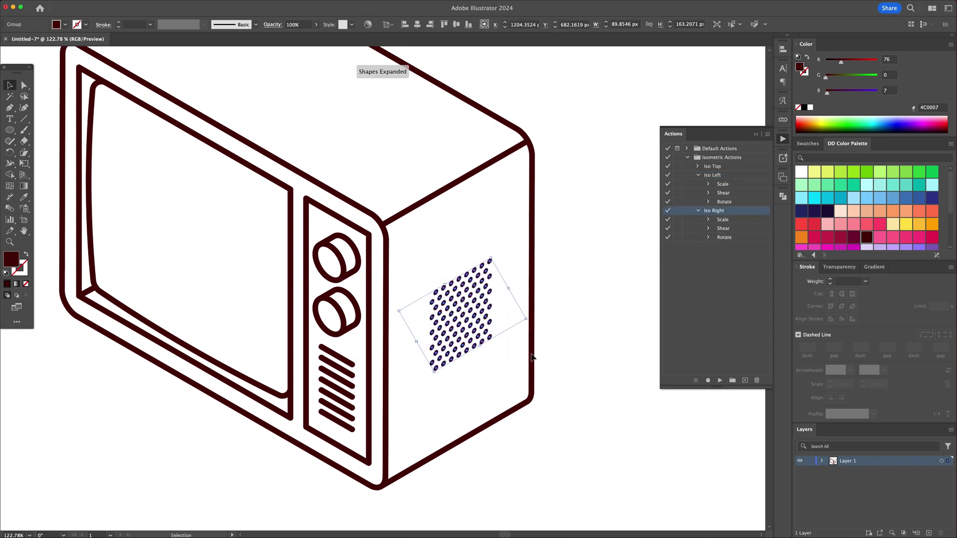
# Step: Enlarge the isometric dot grid proportionally and position it in the lower rear area of the television's side face
pyautogui.click(585, 324)
pyautogui.click(501, 335)
pyautogui.keyDown('alt'); pyautogui.keyDown('shift'); pyautogui.moveTo(518, 311); pyautogui.dragTo(527, 296); pyautogui.keyUp('shift'); pyautogui.keyUp('alt')
pyautogui.press('Left')
pyautogui.press('Left')
pyautogui.press('Left')
pyautogui.press('Left')
pyautogui.press('Left')
pyautogui.press('Up')
pyautogui.press('Up')
pyautogui.press('Up')
pyautogui.press('Up')
pyautogui.click(573, 304)
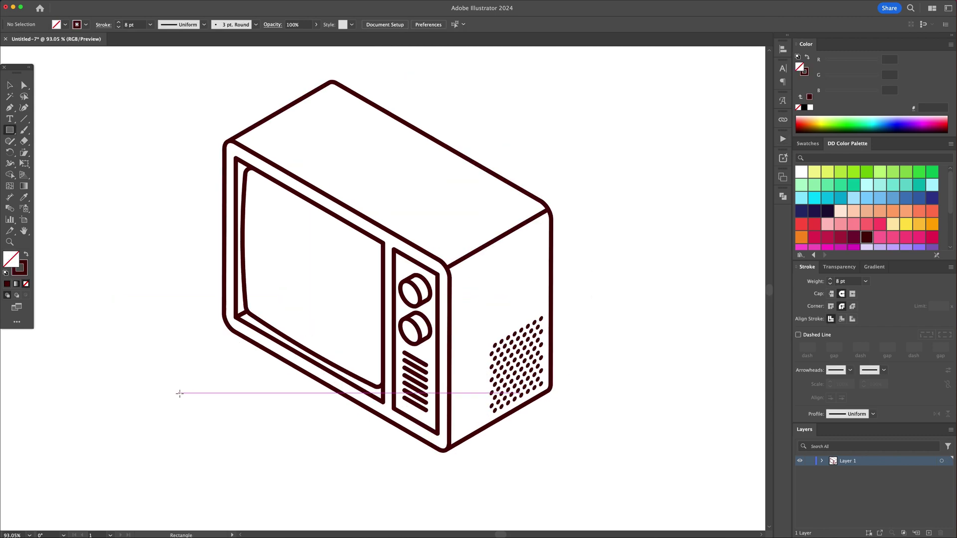
# Step: Draw a wide rectangle below the television for its base and run the Iso Left action on it
pyautogui.press('v')
pyautogui.moveTo(179, 393)
pyautogui.mouseDown()
pyautogui.moveTo(448, 453)
pyautogui.moveTo(448, 479)
pyautogui.mouseUp()
pyautogui.click(782, 138)
pyautogui.click(715, 176)
pyautogui.click(720, 380)
# Step: Move the base panel's left end points by about -240 px at a -30° angle
pyautogui.press('a')
pyautogui.click(357, 399)
pyautogui.press('Return')
pyautogui.press('Tab')
pyautogui.press('Tab')
pyautogui.press('Tab')
pyautogui.write('-30')
pyautogui.hotkey('shift', 'Tab')
pyautogui.hotkey('shift', 'Down')
pyautogui.hotkey('shift', 'Down')
pyautogui.hotkey('shift', 'Down')
pyautogui.hotkey('shift', 'Down')
pyautogui.hotkey('shift', 'Down')
pyautogui.hotkey('shift', 'Down')
pyautogui.hotkey('shift', 'Down')
pyautogui.hotkey('shift', 'Down')
pyautogui.hotkey('shift', 'Down')
pyautogui.hotkey('shift', 'Down')
pyautogui.hotkey('shift', 'Down')
pyautogui.hotkey('shift', 'Down')
pyautogui.hotkey('shift', 'Down')
pyautogui.hotkey('shift', 'Down')
pyautogui.hotkey('shift', 'Down')
pyautogui.hotkey('shift', 'Down')
pyautogui.hotkey('shift', 'Down')
pyautogui.hotkey('shift', 'Down')
pyautogui.hotkey('shift', 'Down')
pyautogui.hotkey('shift', 'Down')
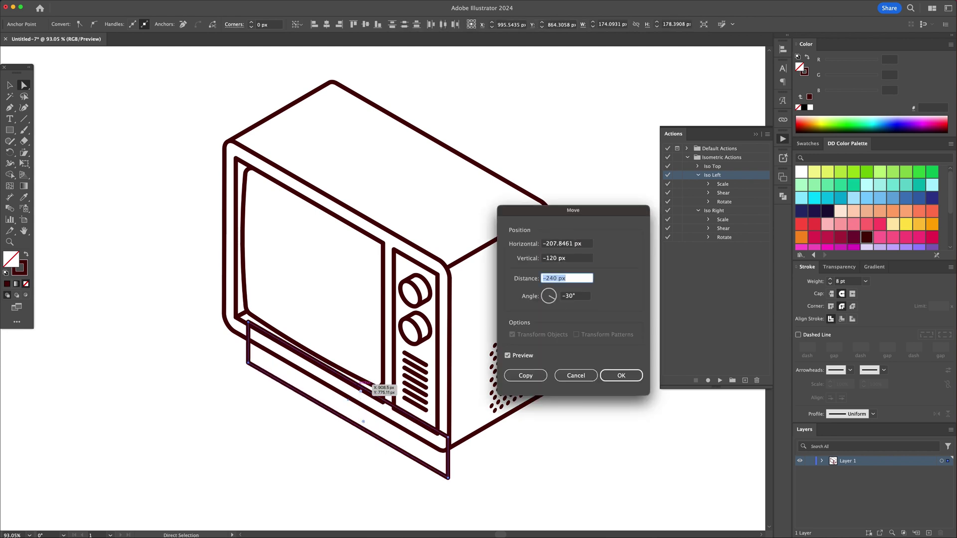
pyautogui.press('Up')
pyautogui.press('Up')
pyautogui.press('Return')
# Step: Reflect a copy of the base panel about its lower front corner to form the base's side panel
pyautogui.press('v')
pyautogui.press('o')
pyautogui.keyDown('alt'); pyautogui.click(448, 478); pyautogui.keyUp('alt')
pyautogui.click(214, 384)
# Step: Shorten the mirrored side panel of the base by moving its rear end points along the isometric angle
pyautogui.hscroll(3, 449, 380)
pyautogui.press('a')
pyautogui.moveTo(606, 304); pyautogui.dragTo(560, 380)
pyautogui.press('Return')
pyautogui.press('Tab')
pyautogui.press('Tab')
pyautogui.press('Tab')
pyautogui.press('Up')
pyautogui.press('Up')
pyautogui.press('Up')
pyautogui.press('Up')
pyautogui.press('Return')
# Step: Position both base panels under the television so their shared corner lines up with the box's front edge
pyautogui.press('v')
pyautogui.click(350, 489)
pyautogui.moveTo(351, 490); pyautogui.dragTo(394, 490)
pyautogui.moveTo(379, 476); pyautogui.dragTo(402, 419)
pyautogui.scroll(-4, 560, 470)
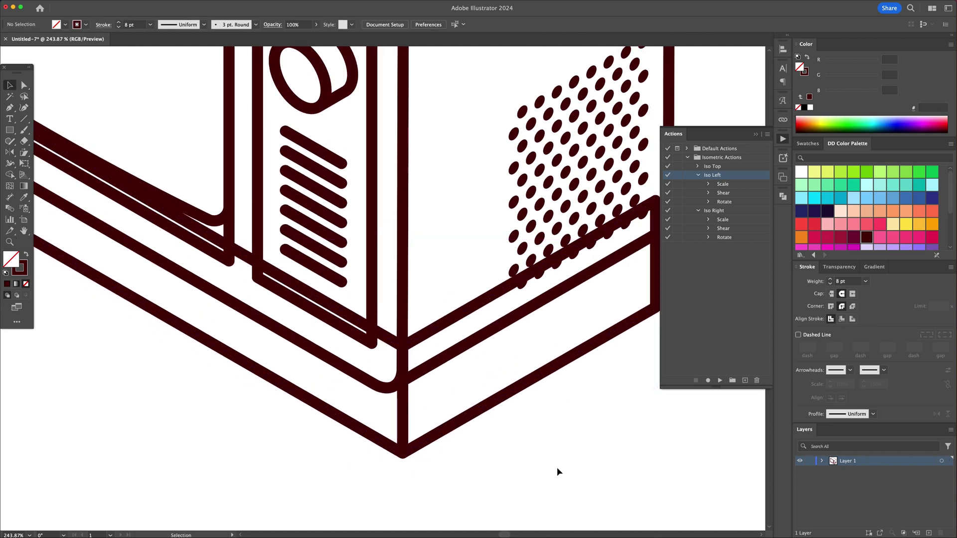
# Step: Remove the parts of the base outline that overlap the television body with the Shape Builder tool
pyautogui.hotkey('shift', 'm')
pyautogui.moveTo(604, 309); pyautogui.dragTo(605, 324)
pyautogui.press('v')
pyautogui.click(362, 478)
pyautogui.moveTo(362, 478)
pyautogui.mouseDown()
pyautogui.moveTo(459, 380)
pyautogui.moveTo(447, 409)
pyautogui.mouseUp()
pyautogui.hotkey('shift', 'm')
# Step: Draw a dark-filled rectangle of about 86 by 46 px over the television's top face
pyautogui.scroll(-3, 425, 379)
pyautogui.press('m')
pyautogui.moveTo(301, 185)
pyautogui.mouseDown()
pyautogui.moveTo(359, 232)
pyautogui.moveTo(358, 217)
pyautogui.mouseUp()
pyautogui.hotkey('shift', 'x')
# Step: Apply a classic 3D Extrude & Bevel to the rectangle with Isometric Top position, 19 pt depth and Wireframe surface
pyautogui.click(154, 4)
pyautogui.click(160, 23)
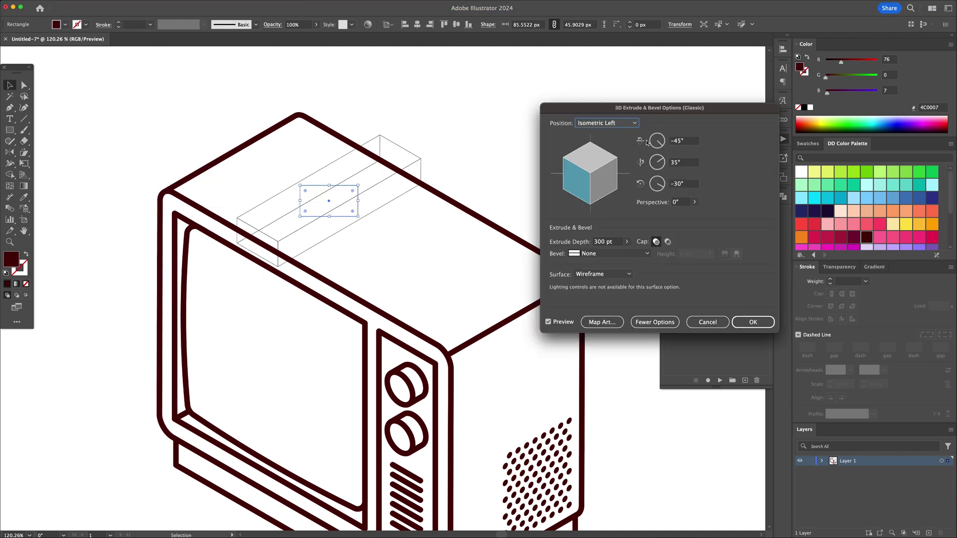
pyautogui.click(607, 124)
pyautogui.click(598, 296)
pyautogui.click(569, 244)
pyautogui.hotkey('shift', 'Down')
pyautogui.hotkey('shift', 'Down')
pyautogui.hotkey('shift', 'Down')
pyautogui.hotkey('shift', 'Down')
pyautogui.hotkey('shift', 'Down')
pyautogui.hotkey('shift', 'Down')
pyautogui.hotkey('shift', 'Down')
pyautogui.hotkey('shift', 'Down')
pyautogui.hotkey('shift', 'Down')
pyautogui.hotkey('shift', 'Down')
pyautogui.hotkey('shift', 'Down')
pyautogui.hotkey('shift', 'Down')
pyautogui.hotkey('shift', 'Down')
pyautogui.hotkey('shift', 'Down')
pyautogui.hotkey('shift', 'Down')
pyautogui.hotkey('shift', 'Down')
pyautogui.hotkey('shift', 'Down')
pyautogui.hotkey('shift', 'Down')
pyautogui.hotkey('shift', 'Down')
pyautogui.hotkey('shift', 'Down')
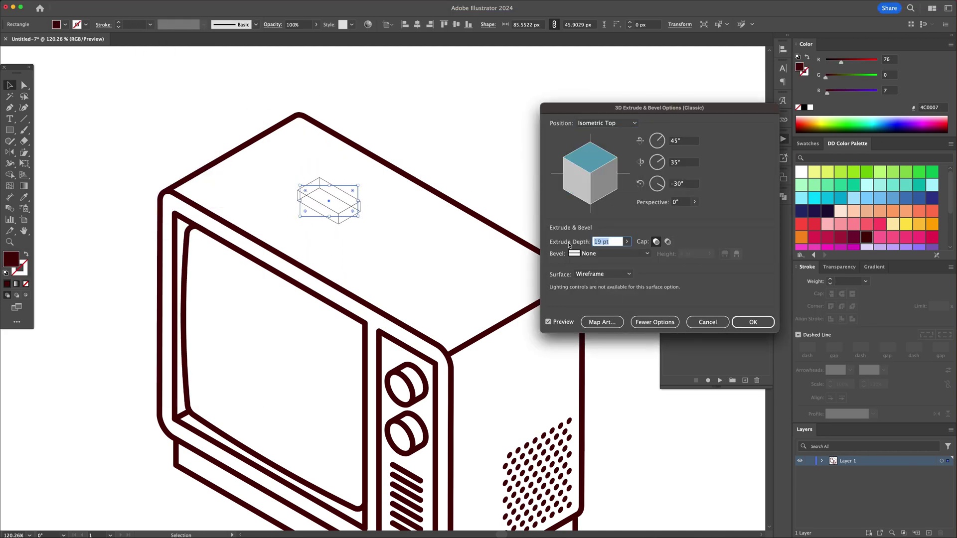
pyautogui.press('Return')
# Step: Expand the extruded box's appearance and release its clipping mask
pyautogui.click(92, 4)
pyautogui.moveTo(99, 303)
pyautogui.click(106, 114)
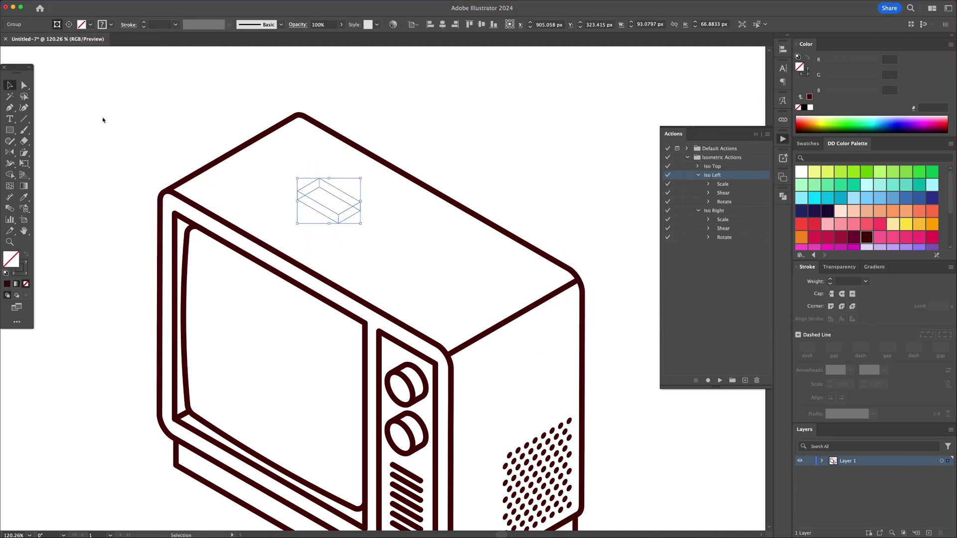
pyautogui.click(91, 4)
pyautogui.click(177, 311)
# Step: Copy the television outline's dark stroke onto the small box with the Eyedropper tool and reduce its stroke weight
pyautogui.press('i')
pyautogui.click(453, 203)
pyautogui.press('v')
pyautogui.click(830, 283)
pyautogui.click(831, 284)
# Step: Move the small box toward the middle of the television's top face and clean up its outline with the Shape Builder tool
pyautogui.moveTo(359, 208); pyautogui.dragTo(434, 209)
pyautogui.hotkey('shift', 'm')
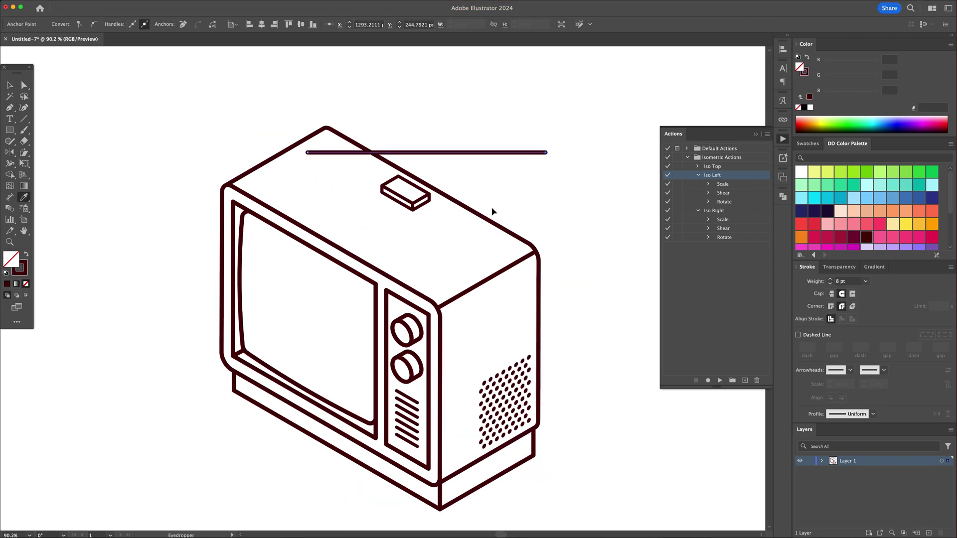
# Step: Run the Iso Left action on the horizontal line and move it over the television's top face beside the small box
pyautogui.click(714, 211)
pyautogui.click(713, 175)
pyautogui.click(719, 381)
pyautogui.moveTo(486, 187); pyautogui.dragTo(516, 163)
pyautogui.click(488, 172)
# Step: Draw a V-shaped antenna from the small box's top face with the Pen tool and delete the leftover guide line
pyautogui.press('p')
pyautogui.click(507, 156)
pyautogui.click(406, 190)
pyautogui.click(393, 90)
pyautogui.press('v')
pyautogui.click(486, 95)
pyautogui.click(491, 147)
pyautogui.press('Delete')
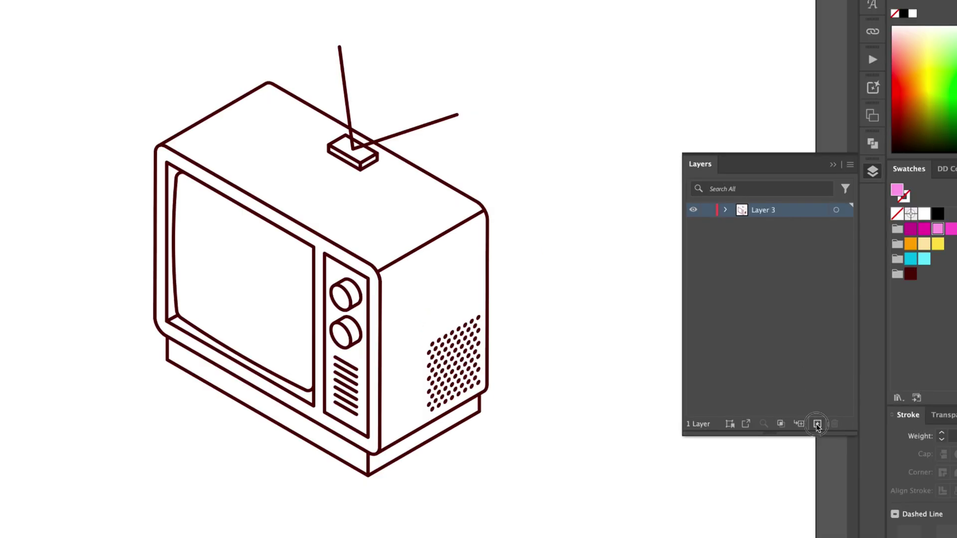
# Step: Add a new layer, naming the empty top layer Outline and the artwork layer Color
pyautogui.click(818, 424)
pyautogui.doubleClick(766, 212)
pyautogui.write('Outline')
pyautogui.doubleClick(757, 230)
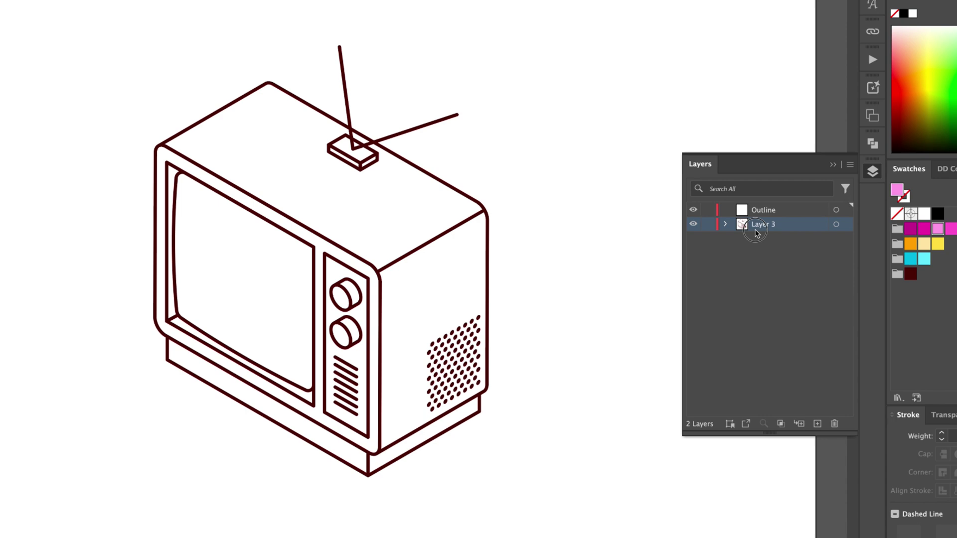
pyautogui.write('Color')
pyautogui.press('Return')
# Step: Duplicate all the Color layer's artwork into the Outline layer, then lock and hide the Outline layer
pyautogui.click(836, 225)
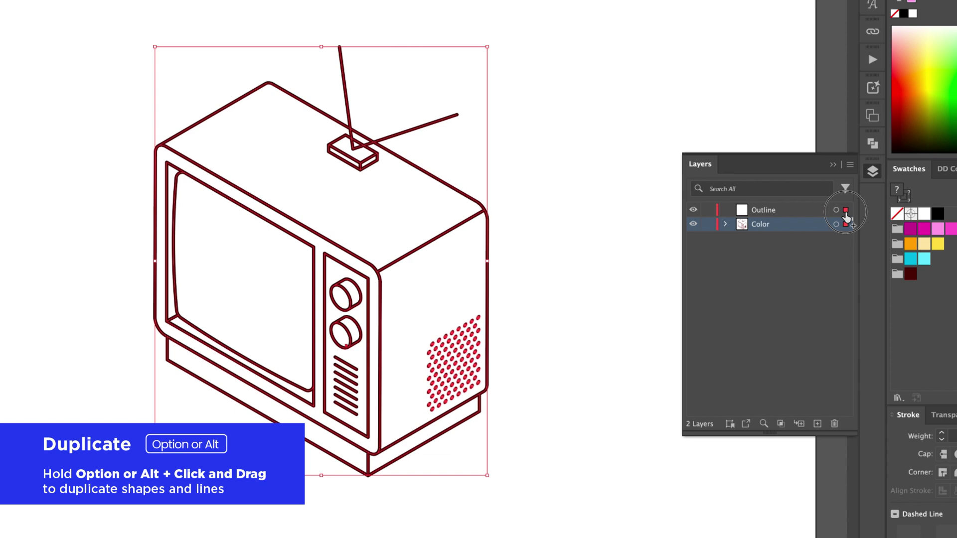
pyautogui.moveTo(846, 217); pyautogui.dragTo(846, 211)
pyautogui.click(708, 210)
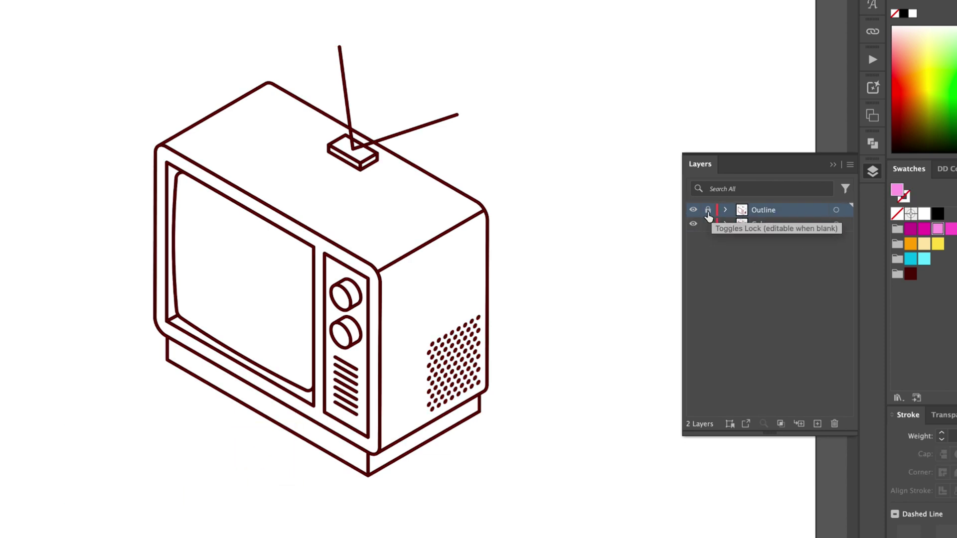
pyautogui.click(693, 209)
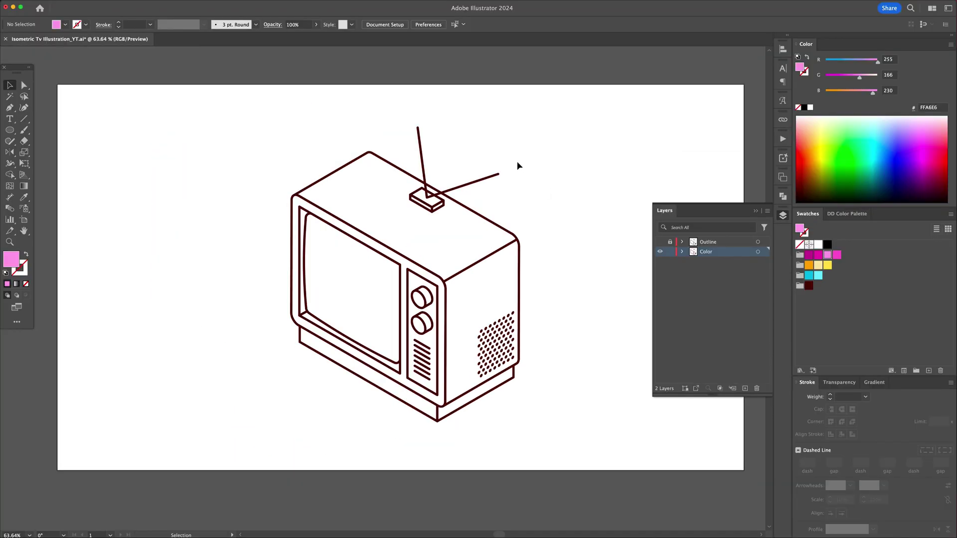
# Step: Delete the antenna, the side speaker dots and the vent lines from the Color layer
pyautogui.click(498, 175)
pyautogui.press('Delete')
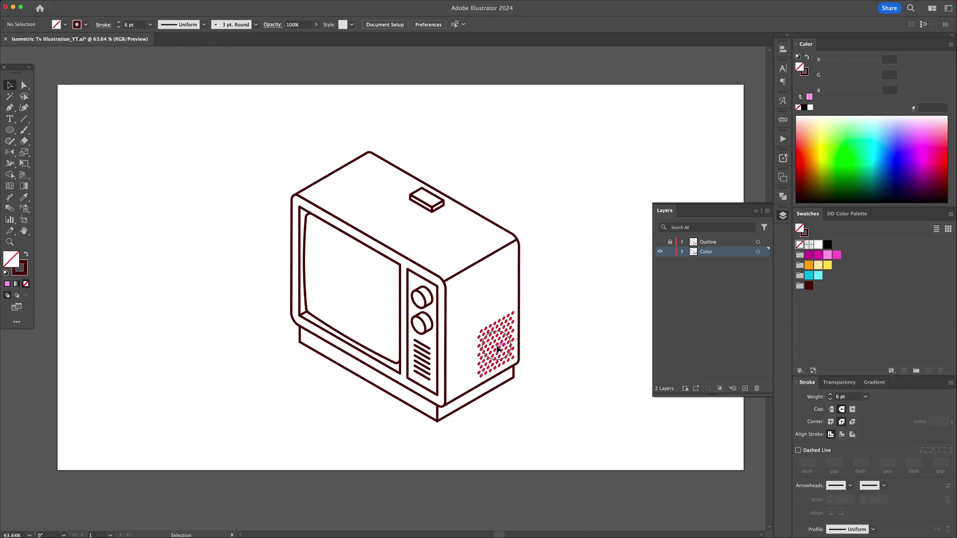
pyautogui.click(498, 346)
pyautogui.press('Delete')
pyautogui.click(429, 353)
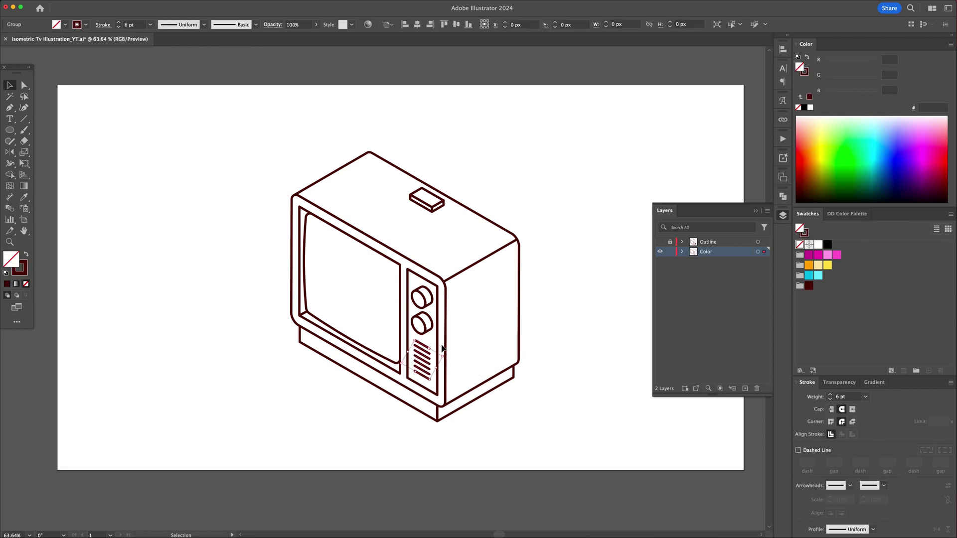
pyautogui.press('Delete')
# Step: Convert the remaining television artwork into a Live Paint group with the Live Paint Bucket
pyautogui.moveTo(274, 139); pyautogui.dragTo(552, 442)
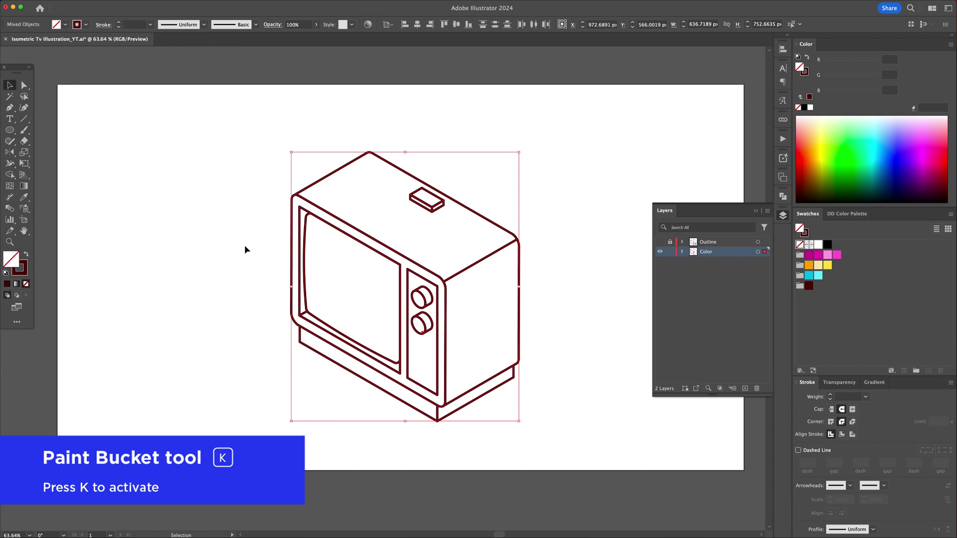
pyautogui.press('k')
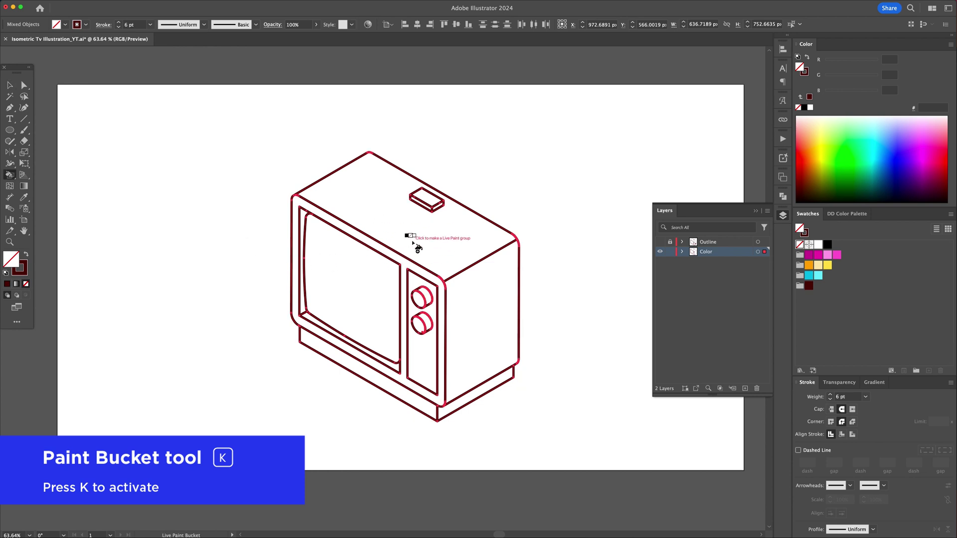
pyautogui.click(413, 244)
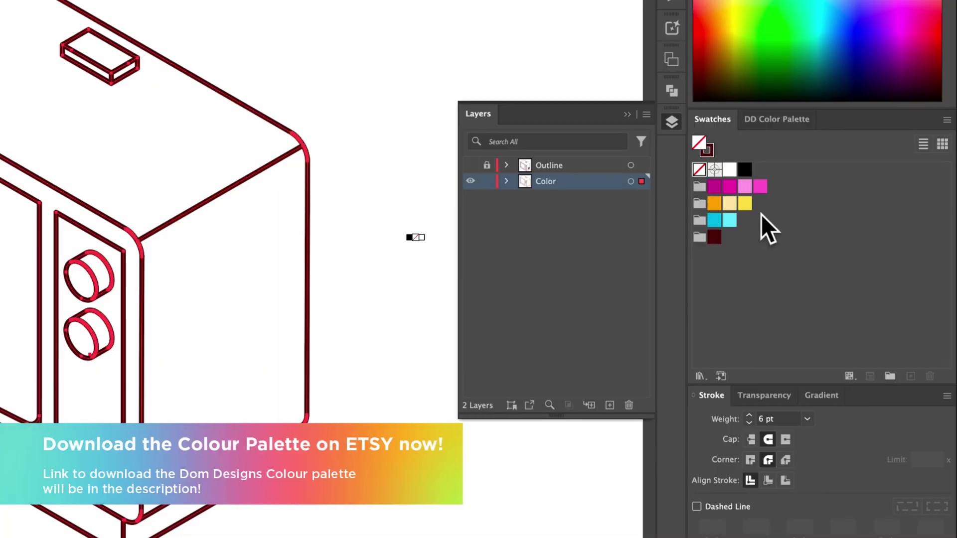
# Step: Fill the television's top face light pink (FFA6E6), its front frame bright pink and its right side magenta
pyautogui.click(768, 120)
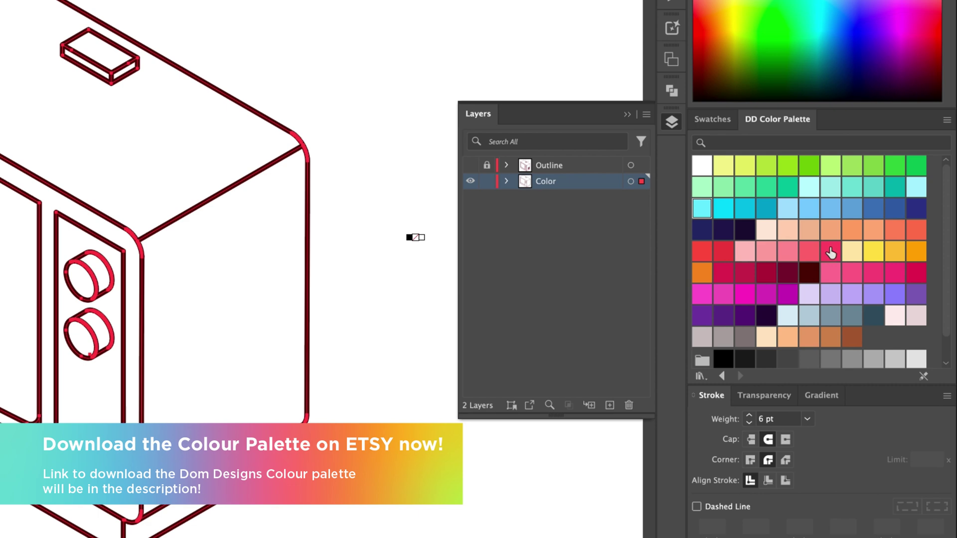
pyautogui.click(717, 121)
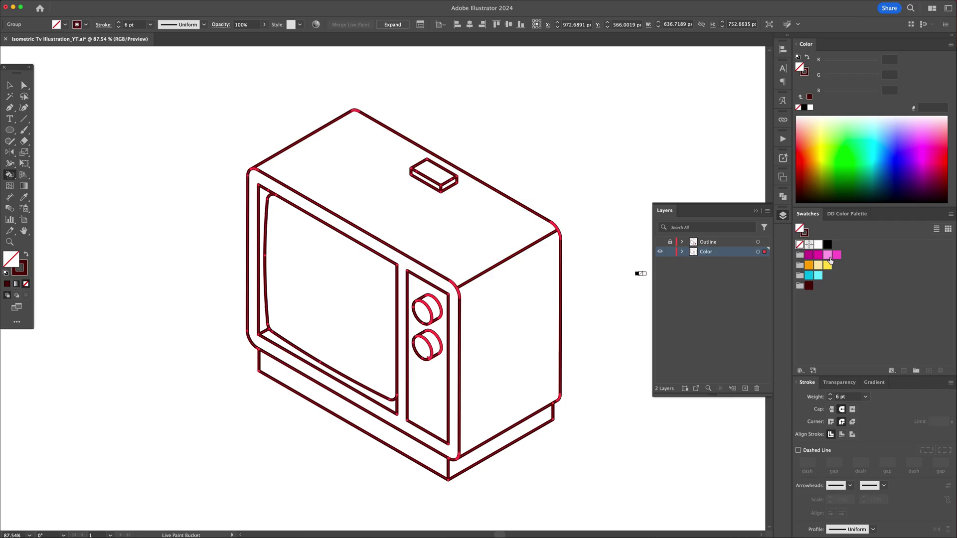
pyautogui.click(745, 186)
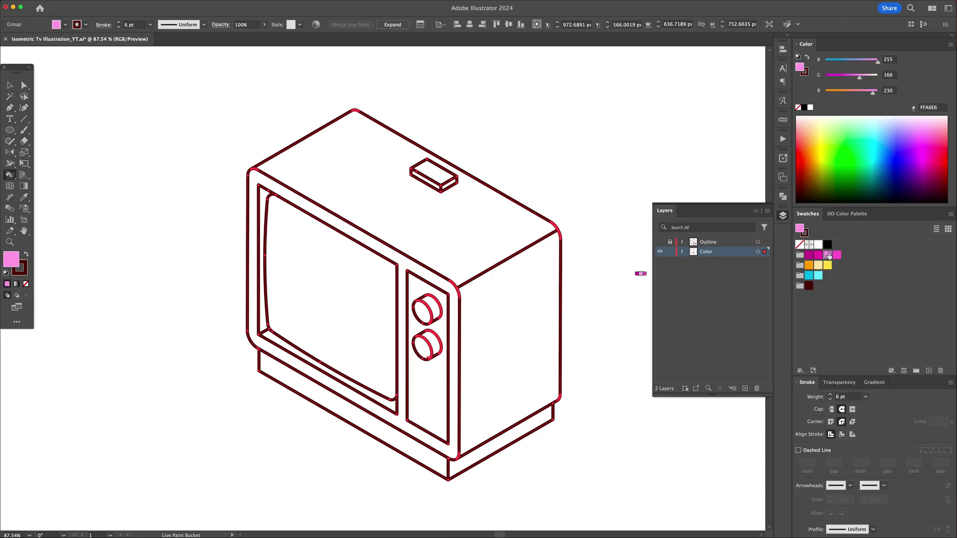
pyautogui.click(189, 167)
pyautogui.click(837, 255)
pyautogui.click(434, 279)
pyautogui.click(818, 255)
pyautogui.click(539, 299)
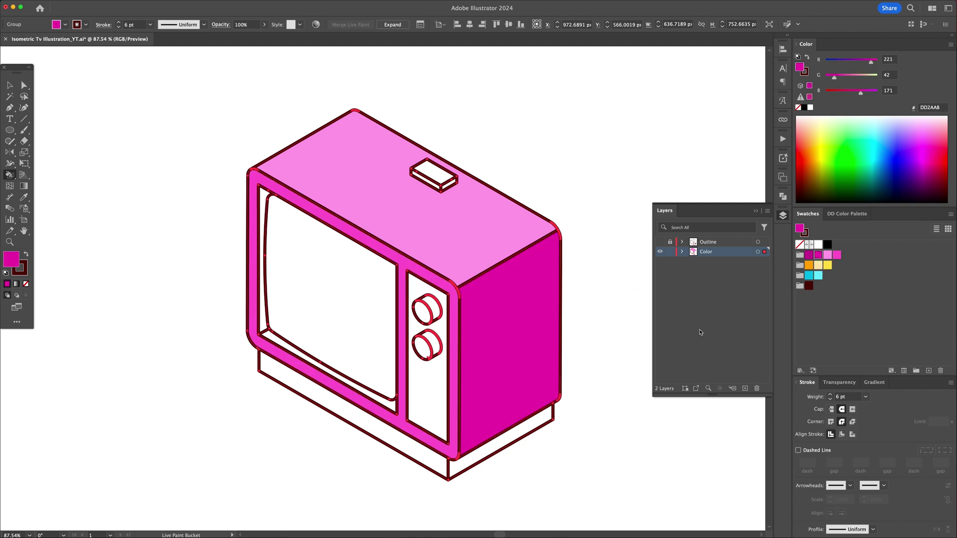
# Step: Fill the base's right side dark magenta and its front magenta, and fill the screen dark maroon (4C0007)
pyautogui.click(808, 254)
pyautogui.click(514, 437)
pyautogui.press('Right')
pyautogui.click(431, 460)
pyautogui.click(809, 286)
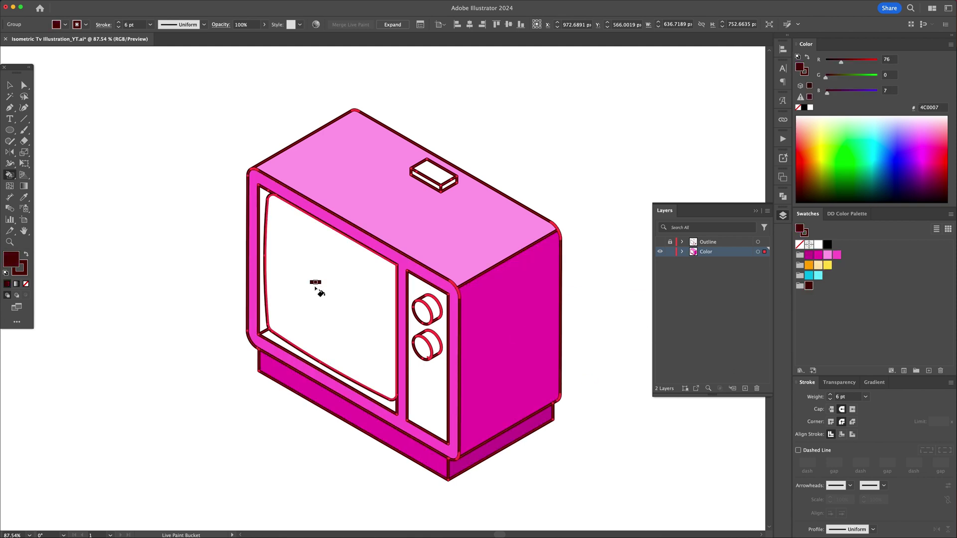
pyautogui.click(351, 299)
# Step: Fill the antenna box's top cream, its left side yellow and its right side orange (FFAD1D)
pyautogui.click(819, 265)
pyautogui.click(434, 172)
pyautogui.click(828, 266)
pyautogui.click(433, 184)
pyautogui.click(809, 265)
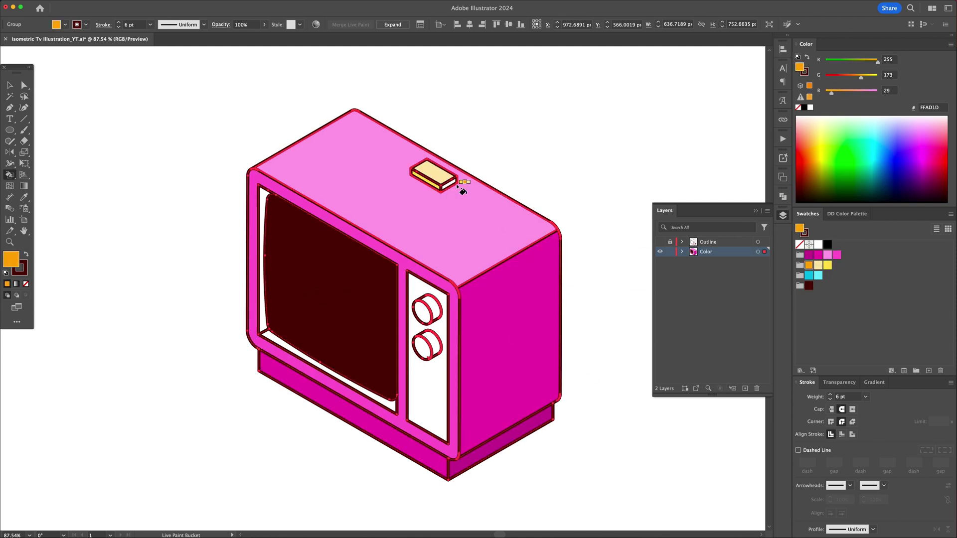
pyautogui.click(449, 185)
# Step: Fill the control panel yellow, the knob faces and lower screen bezel light cyan, and the knob sides and left bezel darker cyan (02BFE2)
pyautogui.press('Left')
pyautogui.click(434, 389)
pyautogui.press('Down')
pyautogui.click(421, 312)
pyautogui.click(421, 345)
pyautogui.click(363, 394)
pyautogui.click(809, 275)
pyautogui.click(435, 308)
pyautogui.click(435, 343)
pyautogui.click(262, 260)
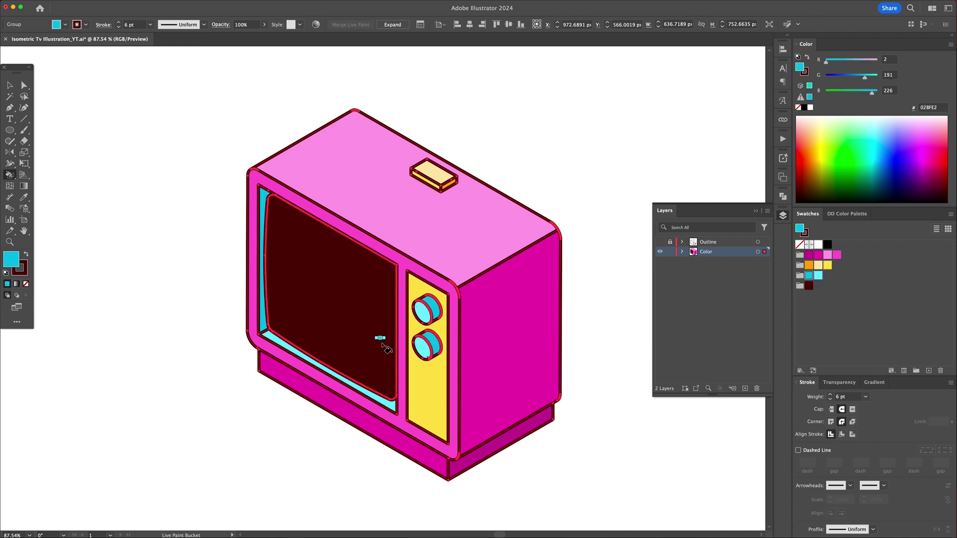
# Step: Expand the Live Paint group with Object, Fill and Stroke enabled
pyautogui.press('v')
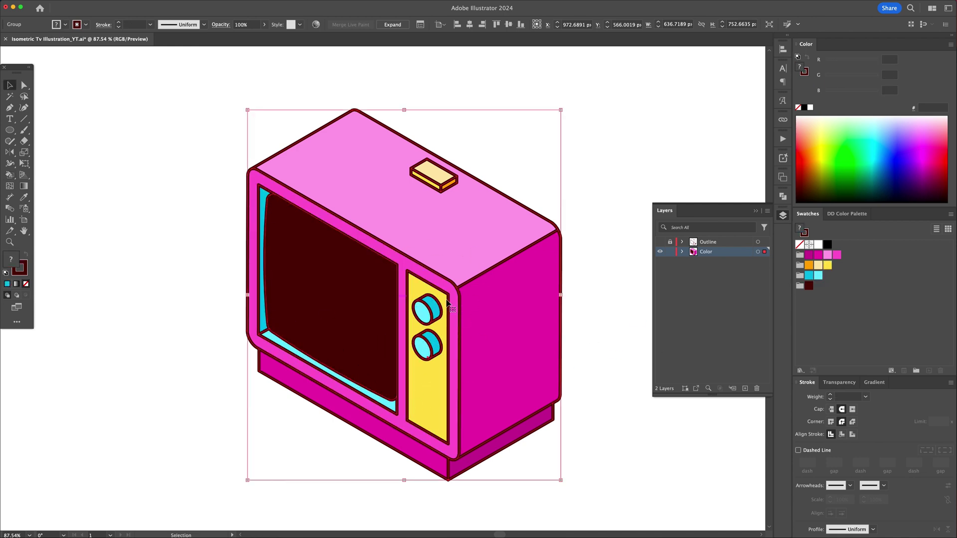
pyautogui.click(91, 4)
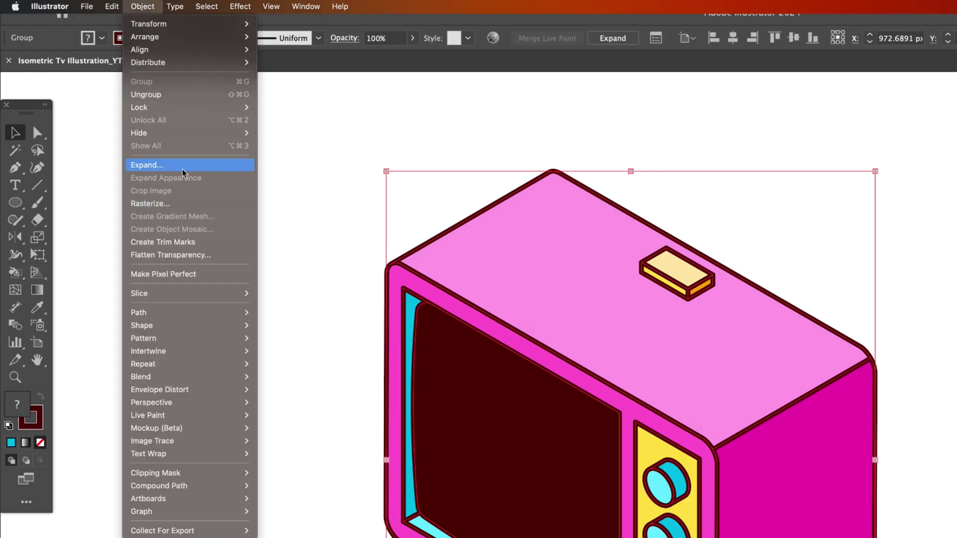
pyautogui.click(168, 165)
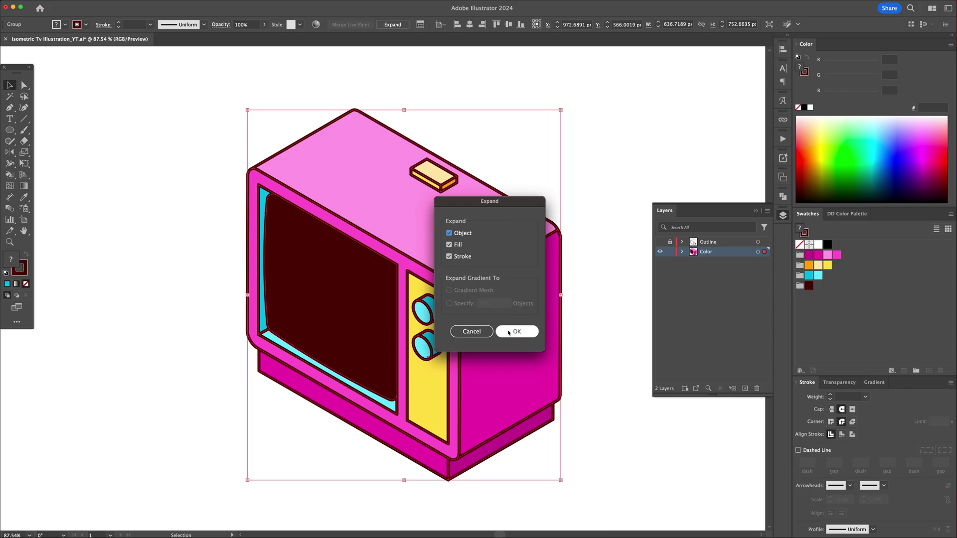
pyautogui.click(530, 332)
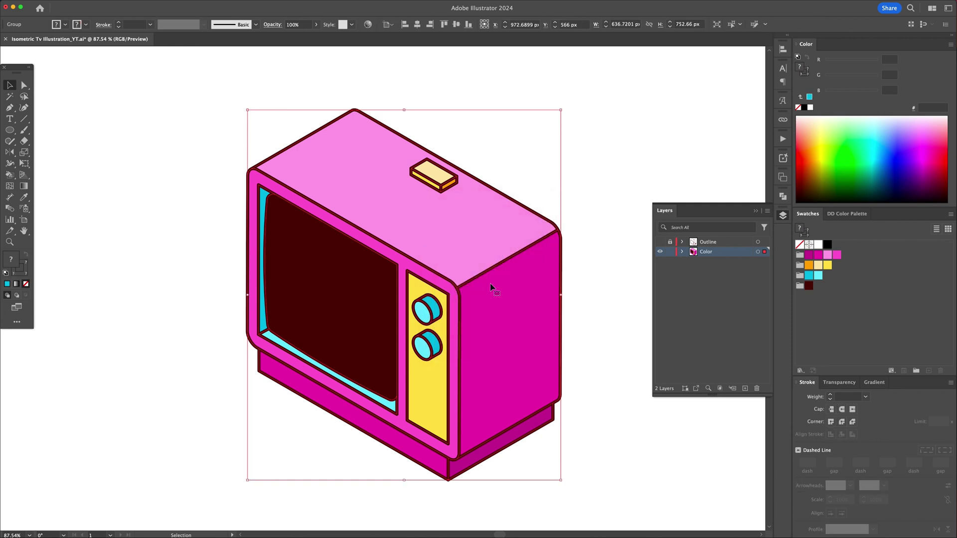
# Step: Ungroup the expanded artwork twice and delete its outline strokes from the Color layer
pyautogui.rightClick(366, 160)
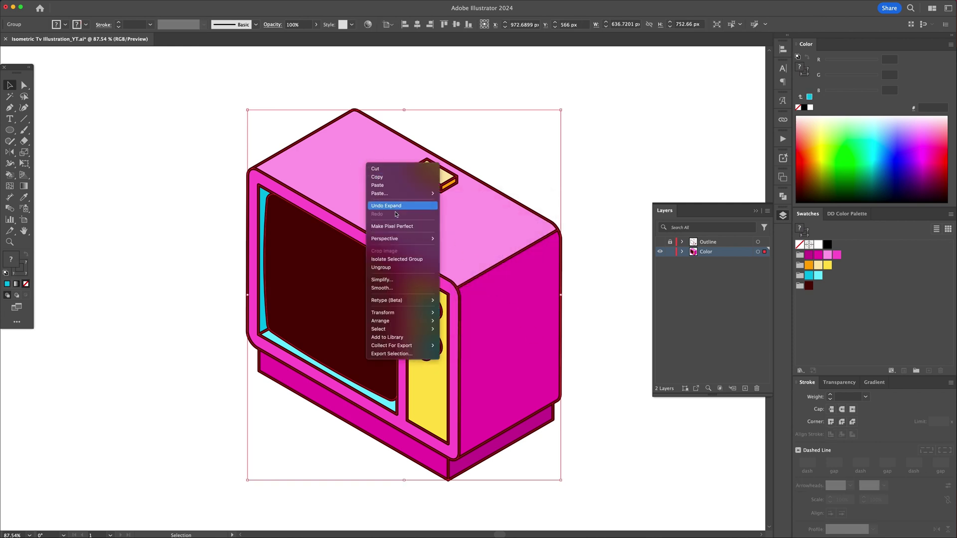
pyautogui.click(403, 256)
pyautogui.click(479, 159)
pyautogui.click(456, 170)
pyautogui.rightClick(456, 169)
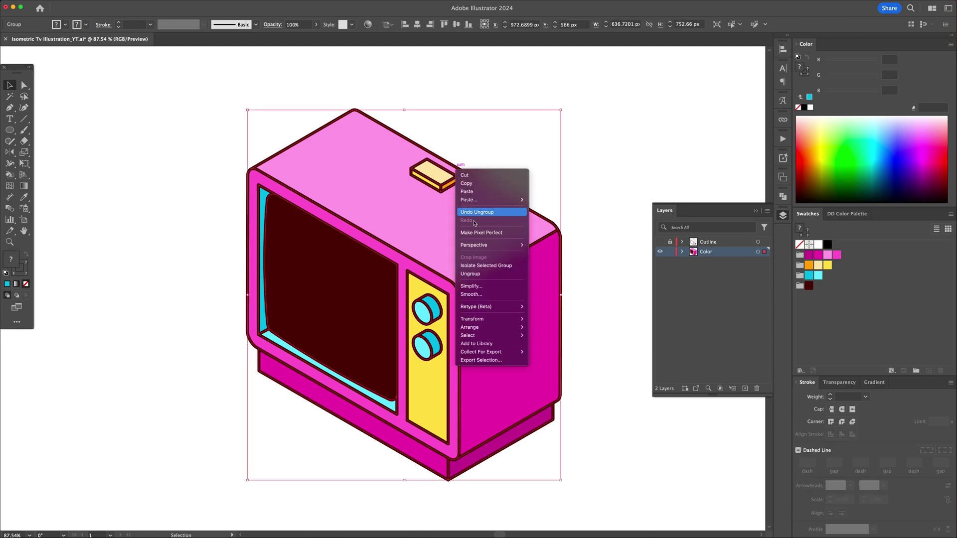
pyautogui.click(482, 275)
pyautogui.click(516, 166)
pyautogui.moveTo(490, 188); pyautogui.dragTo(418, 152)
pyautogui.press('Delete')
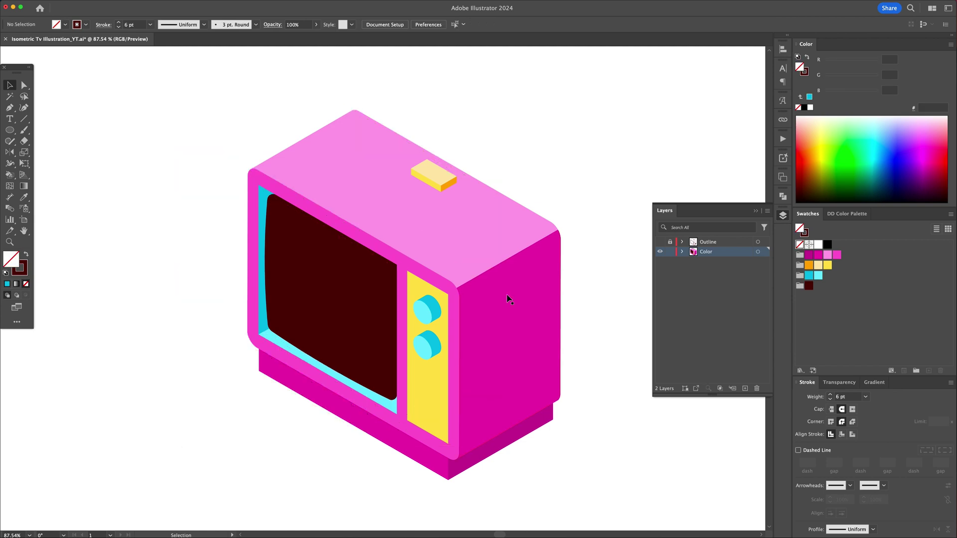
# Step: Show the Outline layer again and ungroup the television's coloured fill shapes
pyautogui.click(709, 242)
pyautogui.click(661, 242)
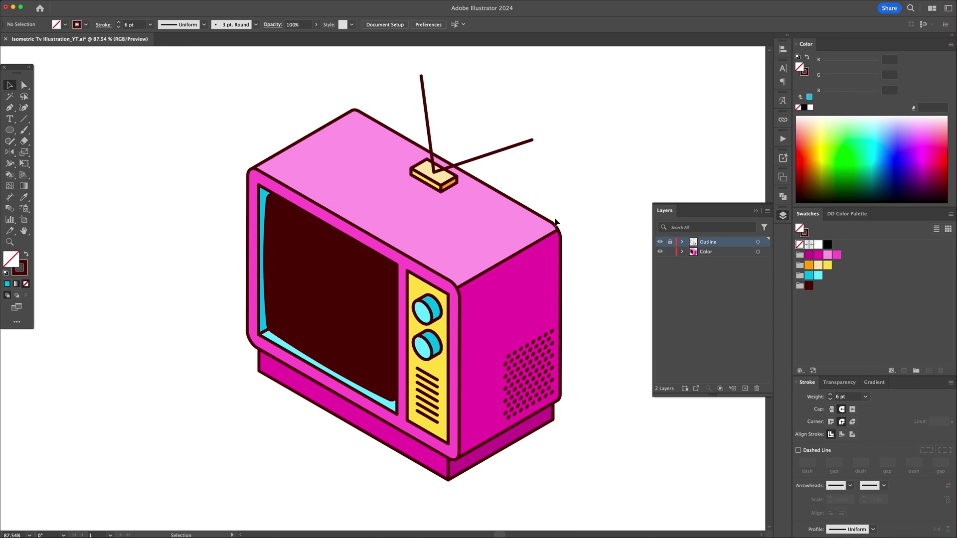
pyautogui.moveTo(475, 237); pyautogui.dragTo(453, 238)
pyautogui.press('cmd+z')
pyautogui.rightClick(461, 230)
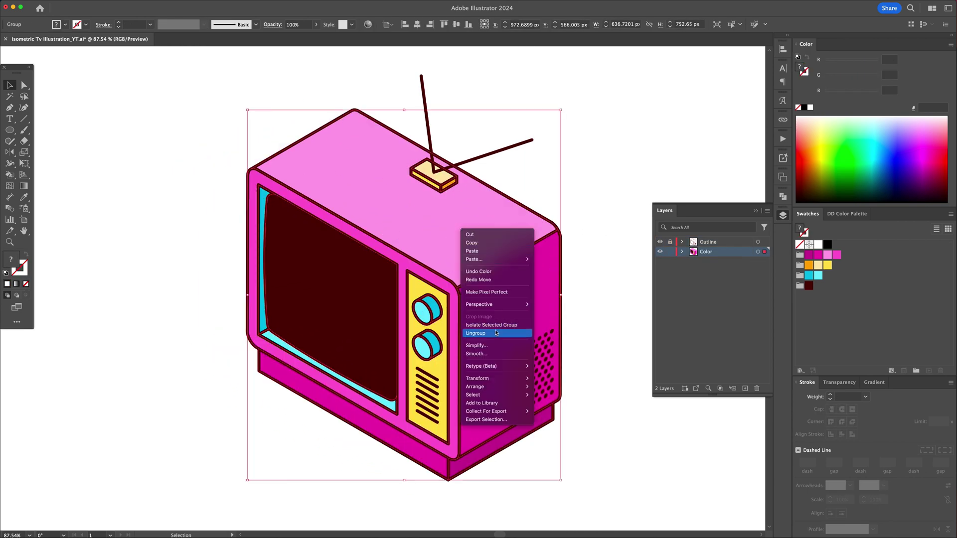
pyautogui.click(576, 216)
# Step: Try moving the separated top and right side faces, and undo both moves
pyautogui.moveTo(494, 220); pyautogui.dragTo(496, 186)
pyautogui.moveTo(502, 289); pyautogui.dragTo(540, 273)
pyautogui.press('cmd+z')
pyautogui.press('cmd+z')
pyautogui.click(590, 239)
# Step: Draw a large white ellipse over the screen's upper left and trim the part outside the screen with the Shape Builder tool
pyautogui.click(811, 108)
pyautogui.moveTo(191, 128); pyautogui.dragTo(318, 330)
pyautogui.press('v')
pyautogui.keyDown('shift'); pyautogui.click(326, 341); pyautogui.keyUp('shift')
pyautogui.hotkey('shift', 'm')
pyautogui.keyDown('alt'); pyautogui.click(235, 268); pyautogui.keyUp('alt')
# Step: Set the white screen reflection's opacity to 20%
pyautogui.press('v')
pyautogui.click(326, 280)
pyautogui.click(839, 382)
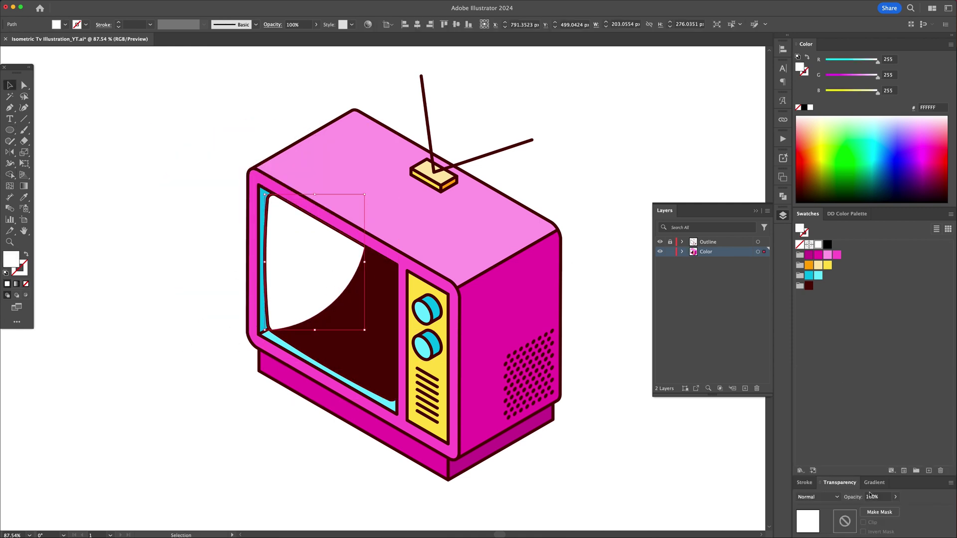
pyautogui.click(877, 497)
pyautogui.write('20')
pyautogui.press('Return')
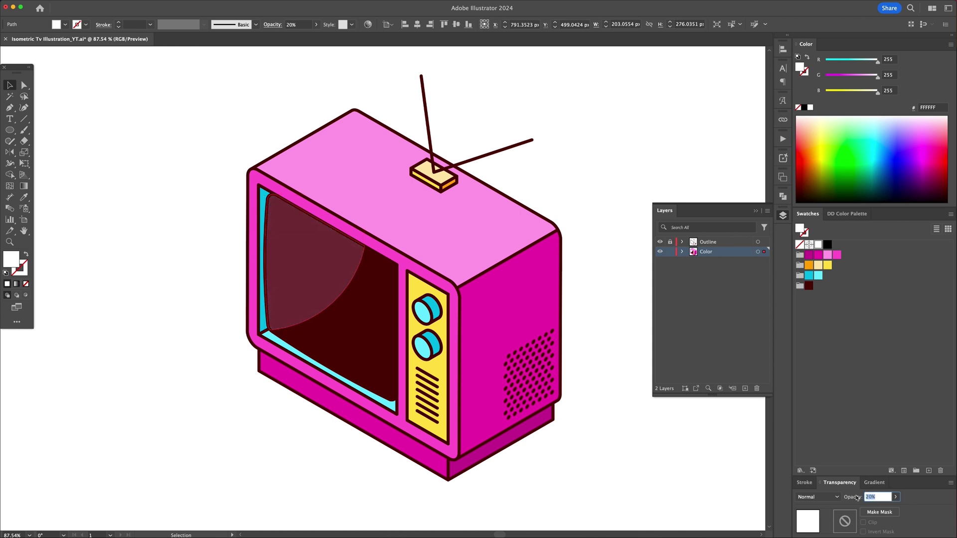
pyautogui.click(551, 161)
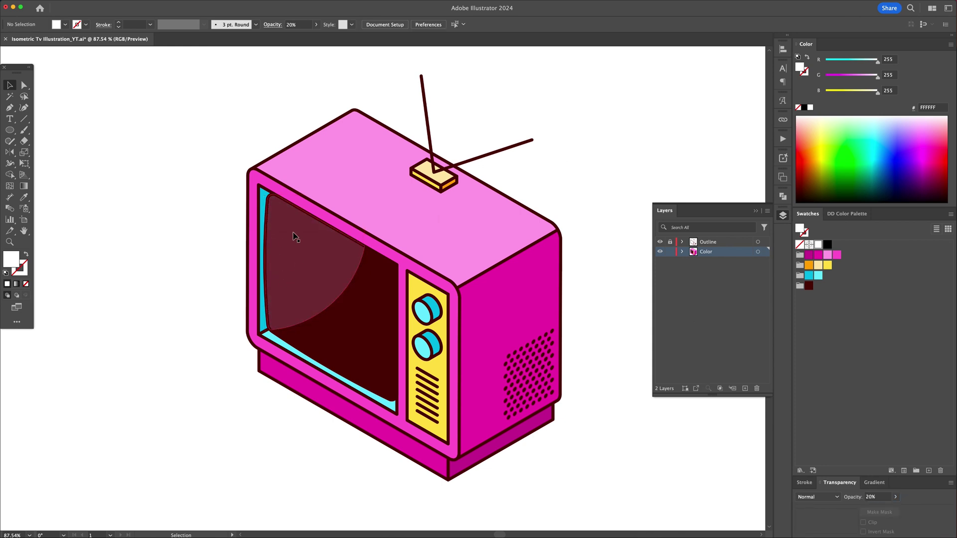
# Step: Draw a white ellipse about 42 × 96 px on the screen's upper left, run the Iso Left action on it and adjust its position
pyautogui.moveTo(278, 225); pyautogui.dragTo(296, 273)
pyautogui.click(783, 140)
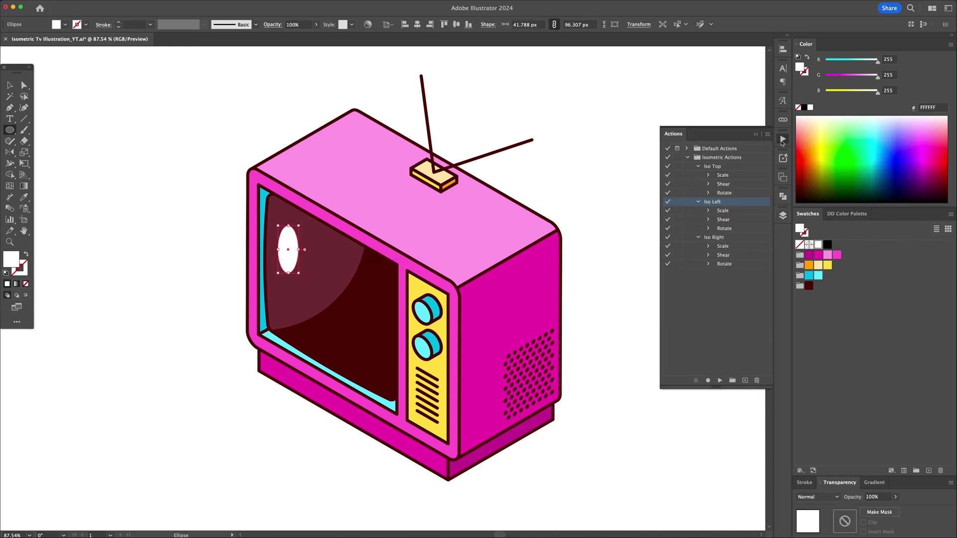
pyautogui.click(721, 381)
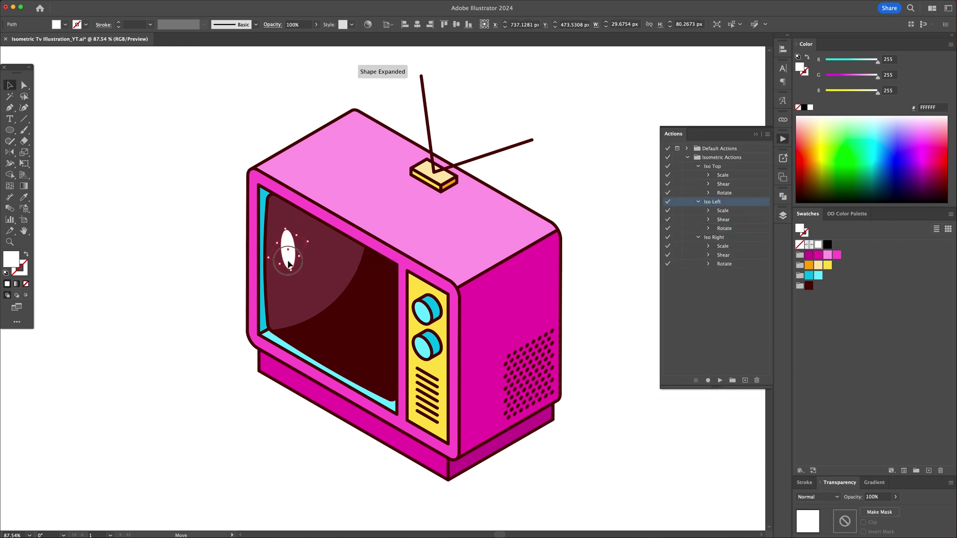
pyautogui.moveTo(290, 269); pyautogui.dragTo(290, 270)
# Step: Copy the large reflection's 20% opacity onto the small white ellipse with the Eyedropper tool
pyautogui.press('i')
pyautogui.click(331, 280)
pyautogui.press('v')
pyautogui.click(563, 205)
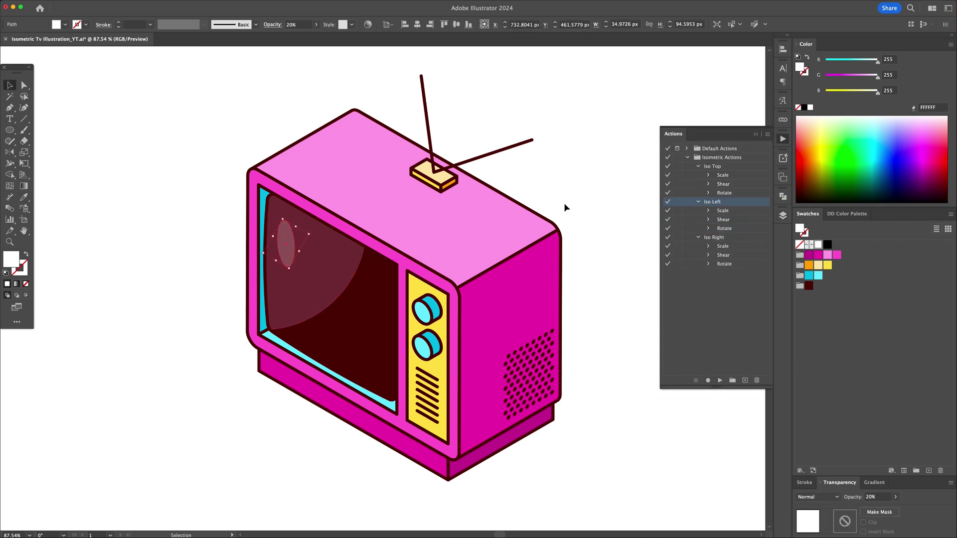
# Step: Duplicate the antenna box's top face below it, bring the copy to the front and give it the front frame's pink
pyautogui.press('z')
pyautogui.moveTo(453, 201); pyautogui.dragTo(498, 200)
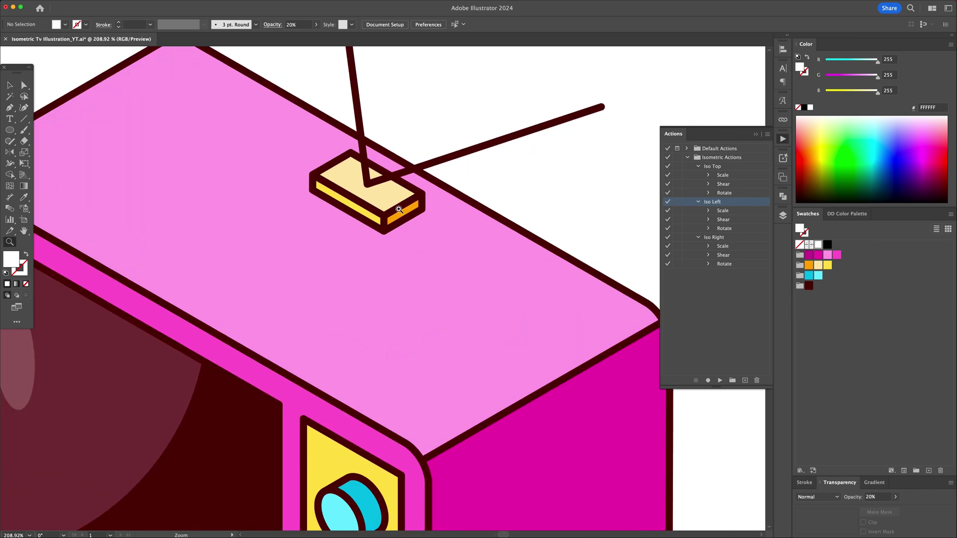
pyautogui.press('v')
pyautogui.moveTo(384, 198); pyautogui.dragTo(455, 290)
pyautogui.rightClick(457, 291)
pyautogui.moveTo(486, 493)
pyautogui.click(545, 492)
pyautogui.press('i')
pyautogui.click(303, 396)
pyautogui.press('v')
pyautogui.click(537, 224)
# Step: Move the pink copy onto the antenna box and resize it as a shadow extending to the box's right
pyautogui.moveTo(440, 287); pyautogui.dragTo(362, 218)
pyautogui.moveTo(418, 240); pyautogui.dragTo(440, 263)
pyautogui.moveTo(405, 240); pyautogui.dragTo(429, 243)
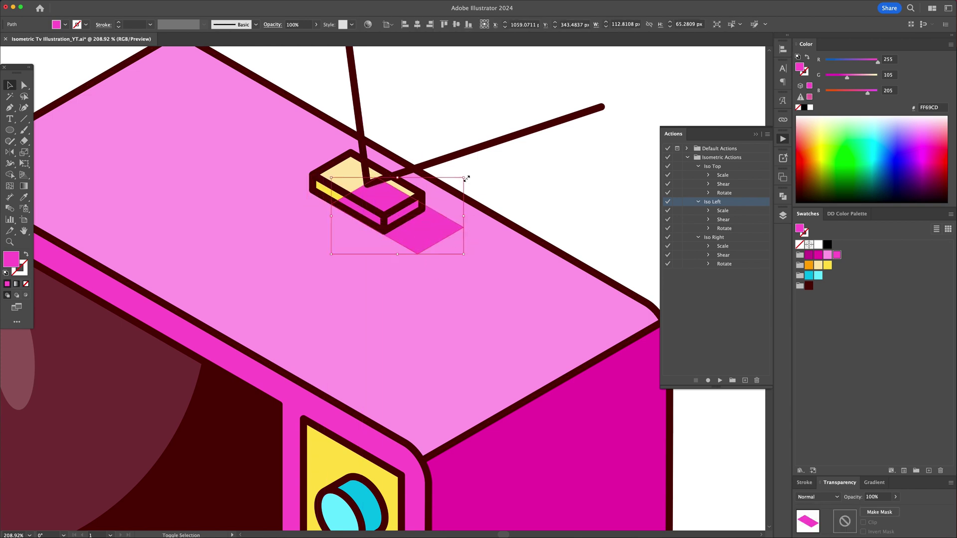
pyautogui.moveTo(465, 177); pyautogui.dragTo(468, 175)
pyautogui.moveTo(429, 226); pyautogui.dragTo(419, 221)
# Step: Bring the antenna box's cream, yellow and orange faces in front of the pink shadow
pyautogui.keyDown('shift'); pyautogui.click(342, 188); pyautogui.keyUp('shift')
pyautogui.click(342, 189)
pyautogui.rightClick(321, 183)
pyautogui.moveTo(371, 370)
pyautogui.click(429, 372)
pyautogui.press('super+shift+a')
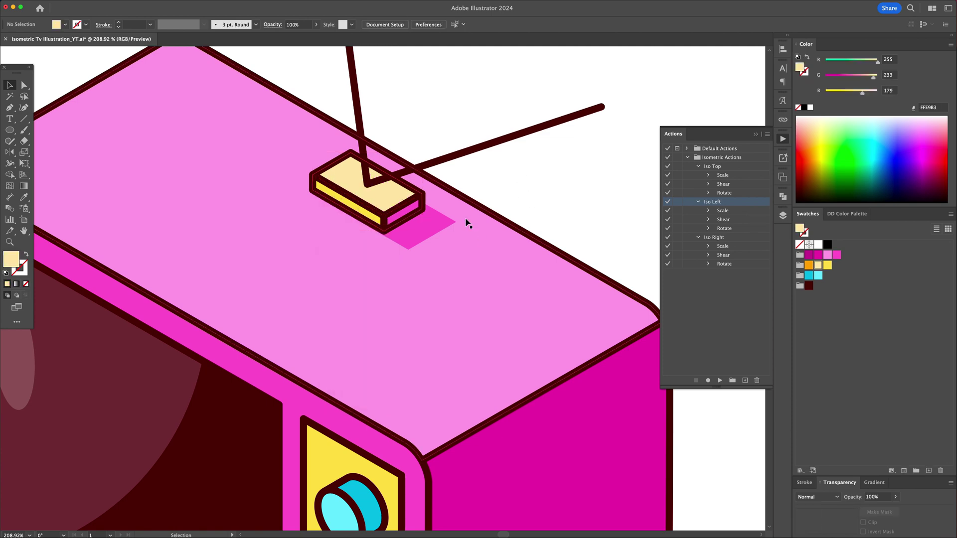
pyautogui.click(435, 234)
pyautogui.rightClick(405, 210)
pyautogui.moveTo(433, 433)
pyautogui.click(498, 432)
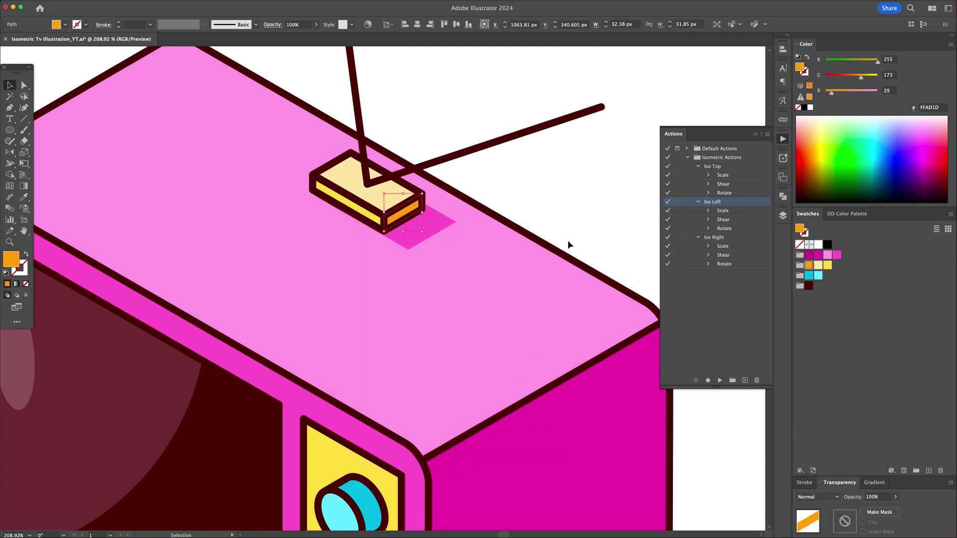
pyautogui.click(571, 221)
# Step: Add a white ellipse highlight about 13 × 17 px to the upper knob's face, using the Iso Left action
pyautogui.press('super+space')
pyautogui.moveTo(520, 261); pyautogui.dragTo(482, 94)
pyautogui.press('space')
pyautogui.press('super+space')
pyautogui.moveTo(387, 186); pyautogui.dragTo(407, 186)
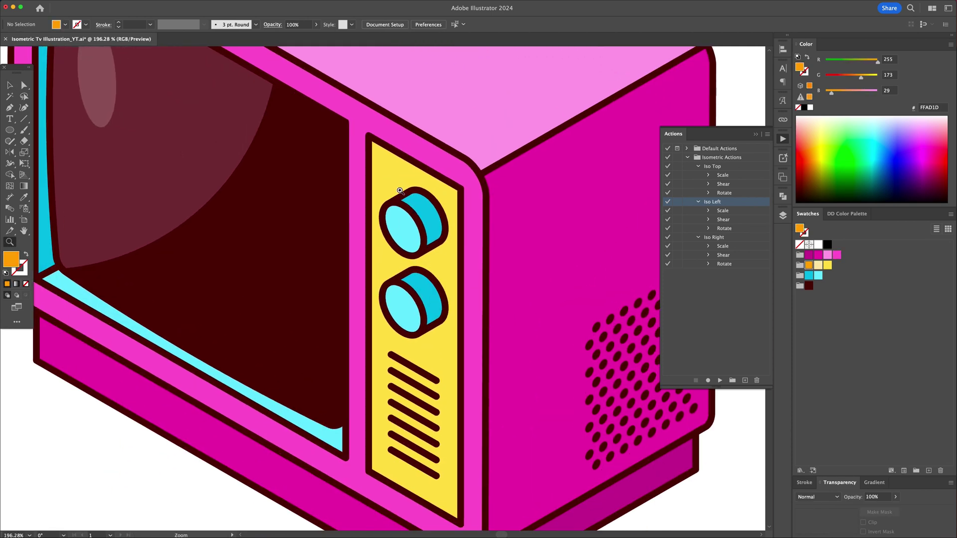
pyautogui.moveTo(419, 244)
pyautogui.mouseDown()
pyautogui.moveTo(426, 245)
pyautogui.moveTo(406, 237)
pyautogui.moveTo(417, 230)
pyautogui.mouseUp()
pyautogui.press('l')
pyautogui.click(810, 108)
pyautogui.click(719, 380)
pyautogui.press('v')
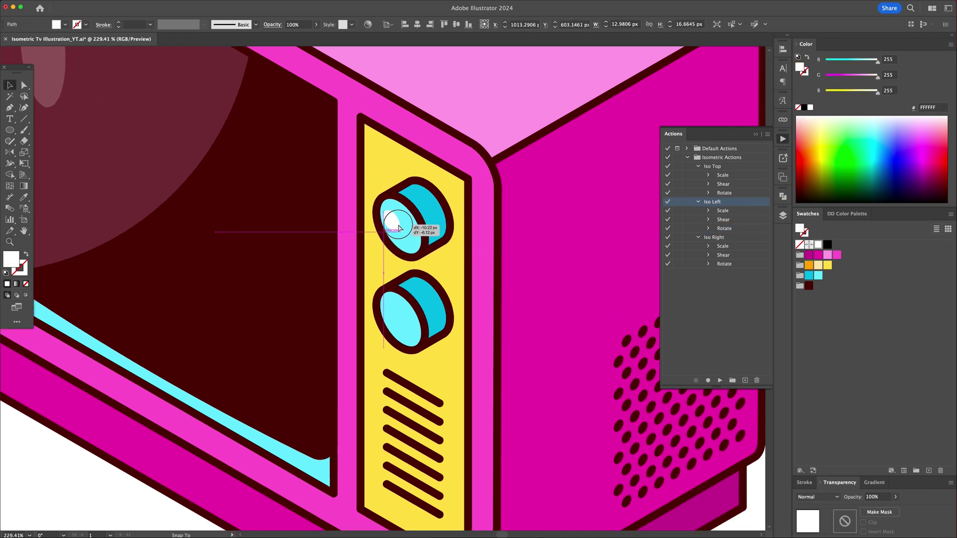
# Step: Fill copies of the knob shape orange and offset them on the yellow panel as shadows for both knobs
pyautogui.moveTo(401, 274); pyautogui.dragTo(566, 172)
pyautogui.click(810, 266)
pyautogui.moveTo(555, 220); pyautogui.dragTo(453, 292)
pyautogui.keyDown('shift'); pyautogui.click(454, 247); pyautogui.keyUp('shift')
pyautogui.press('super+2')
# Step: Bring the knobs' cyan sides, faces and white highlights in front of the orange shadows
pyautogui.click(412, 282)
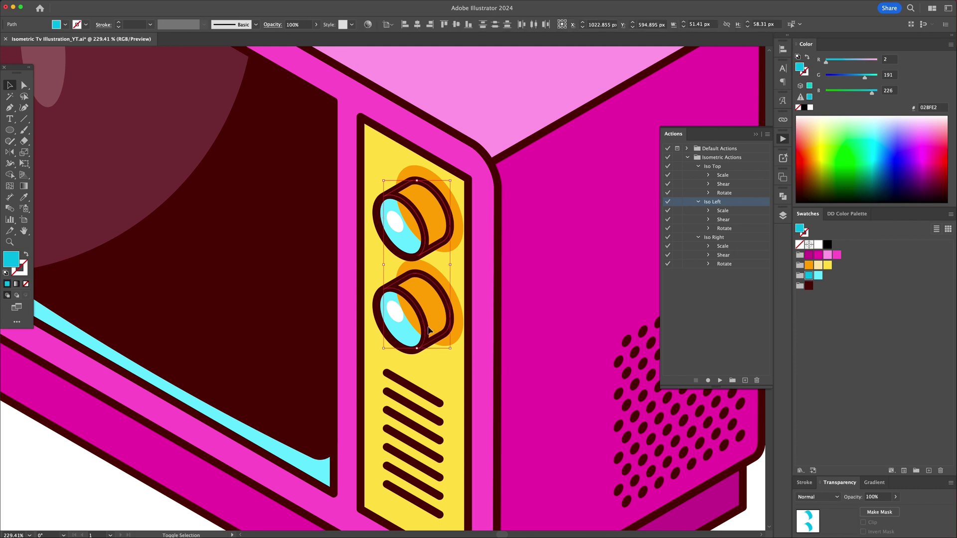
pyautogui.rightClick(402, 230)
pyautogui.moveTo(438, 416)
pyautogui.click(498, 425)
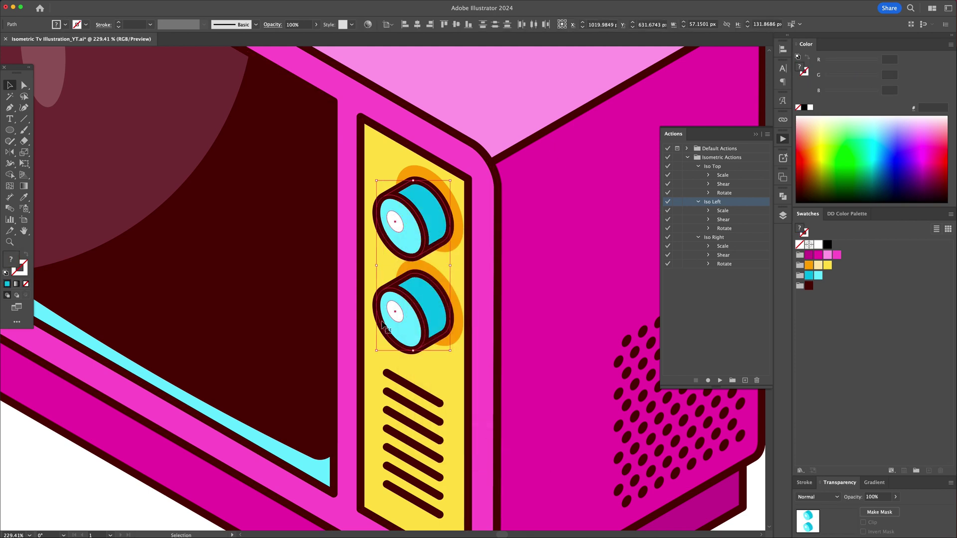